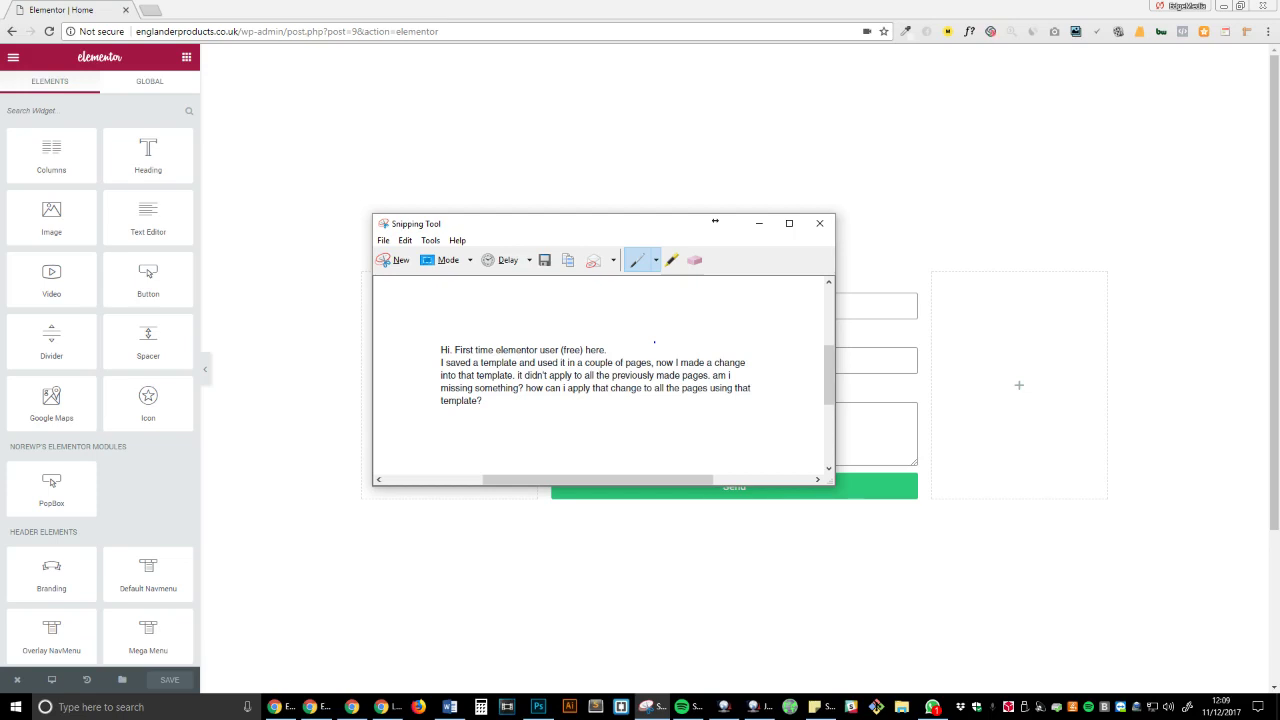
Step: Minimize the Snipping Tool and save the contact form section to the library as a template named "Form"
click(759, 223)
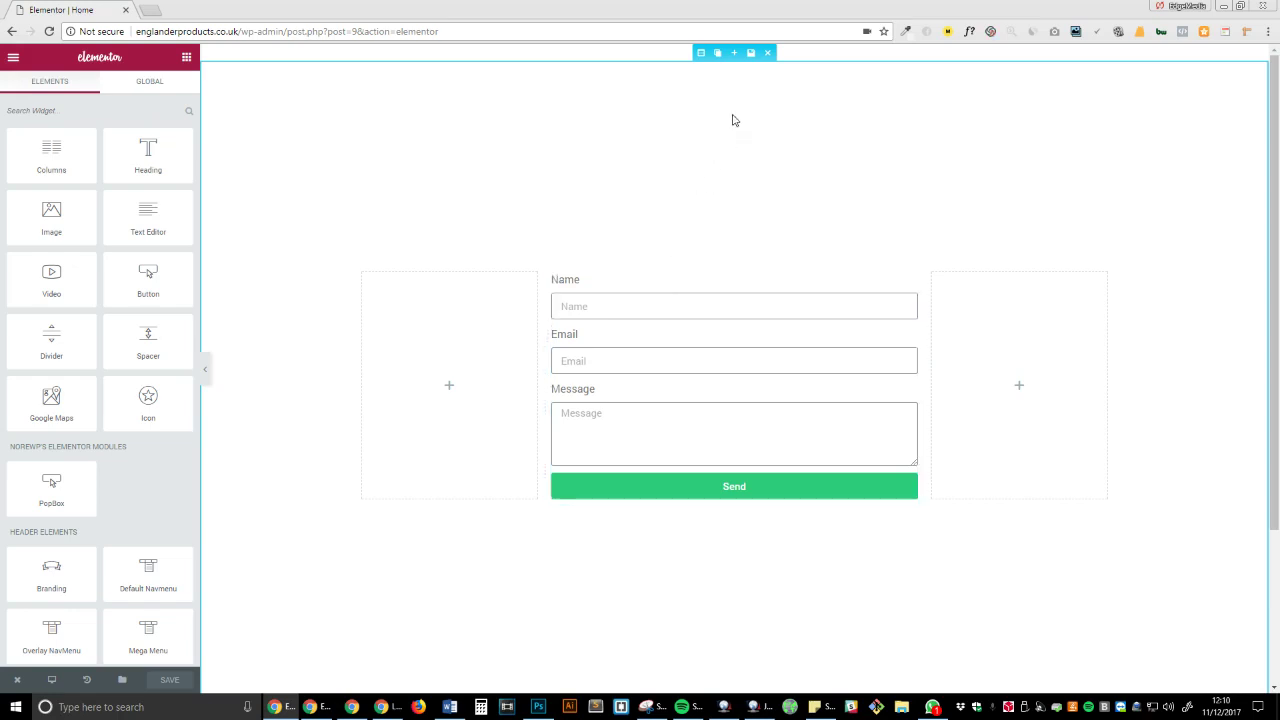
click(751, 52)
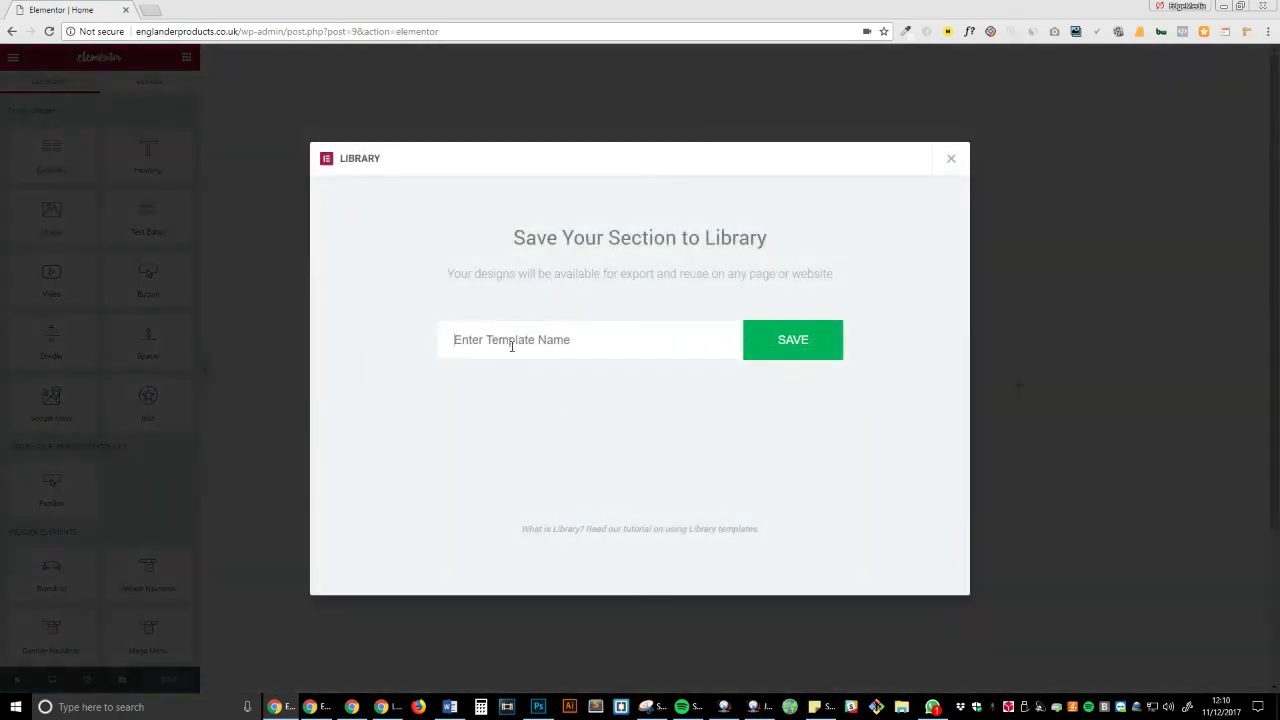
click(512, 344)
text(Form)
click(775, 345)
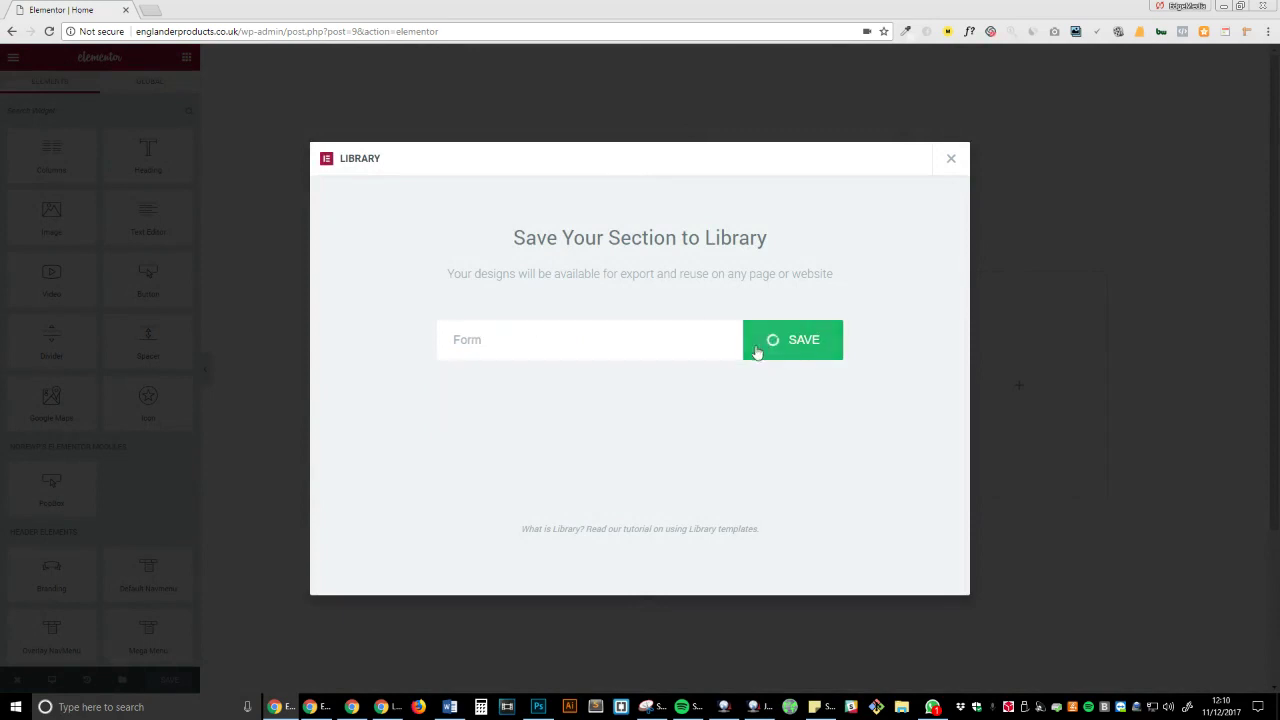
click(950, 161)
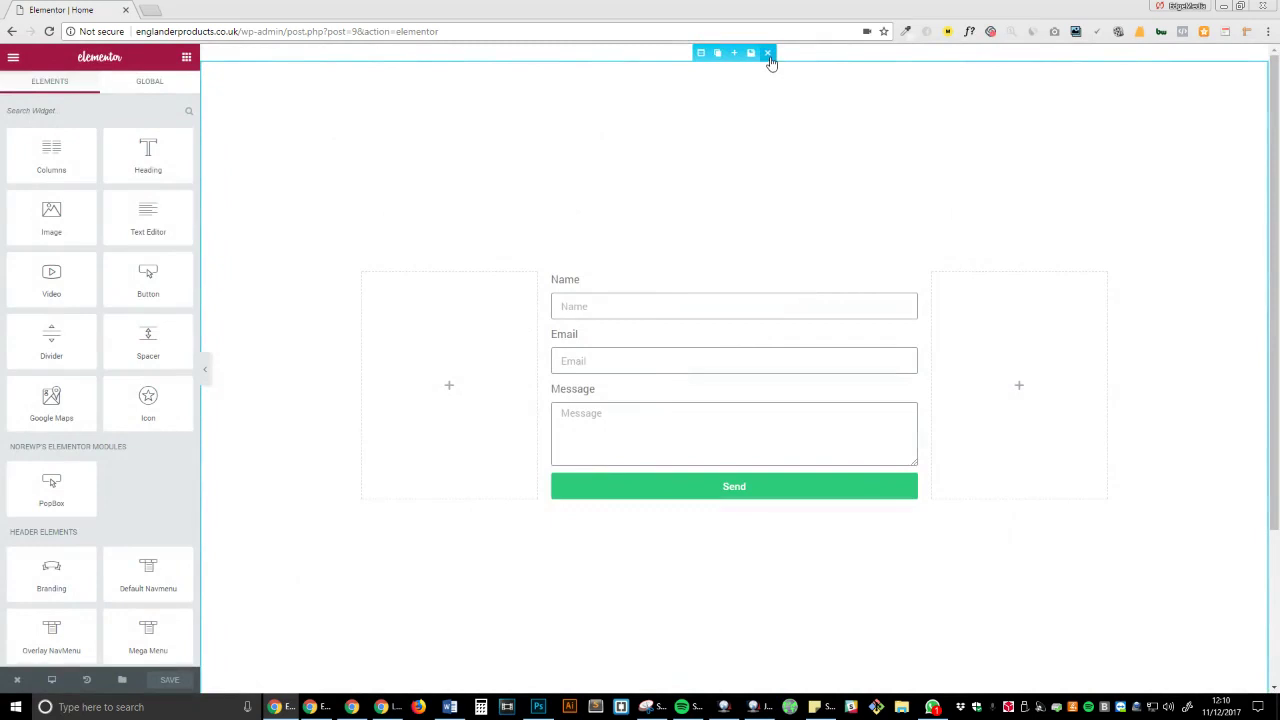
Step: Delete the form section and replace it with an Elementor Library widget that uses the Form (section) template
click(767, 53)
click(77, 112)
text(li)
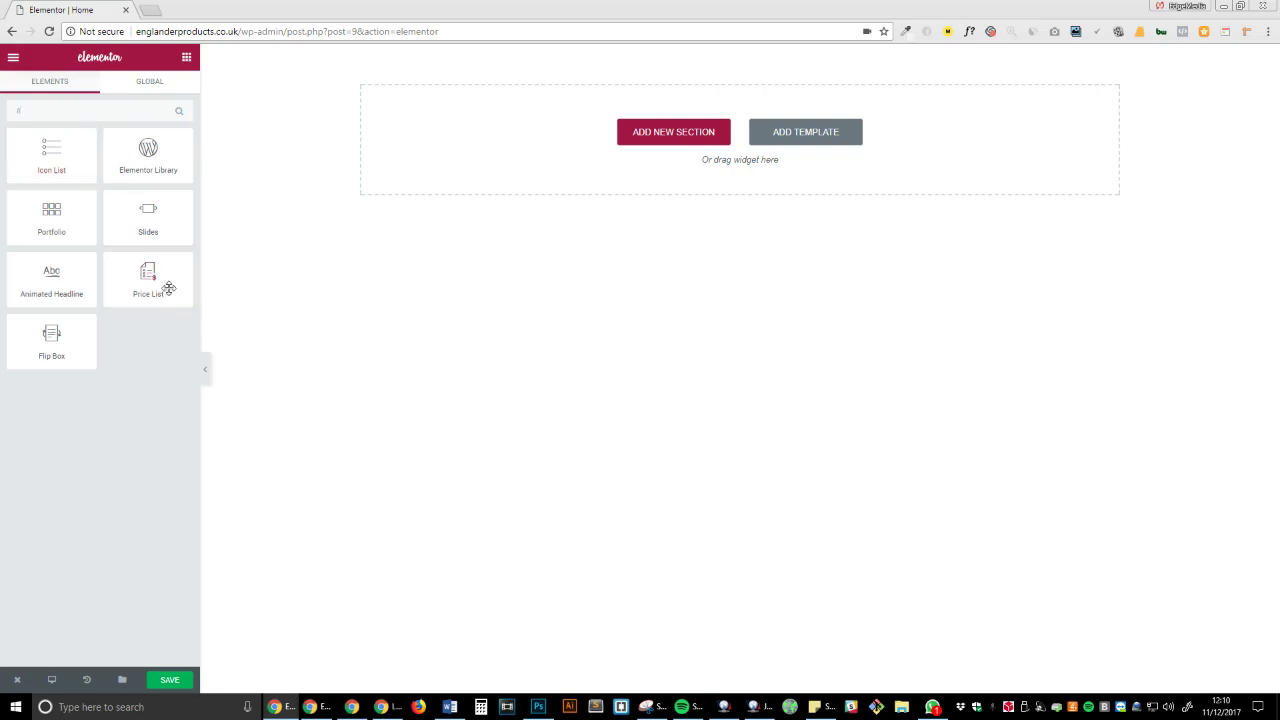
drag(166, 162, 670, 180)
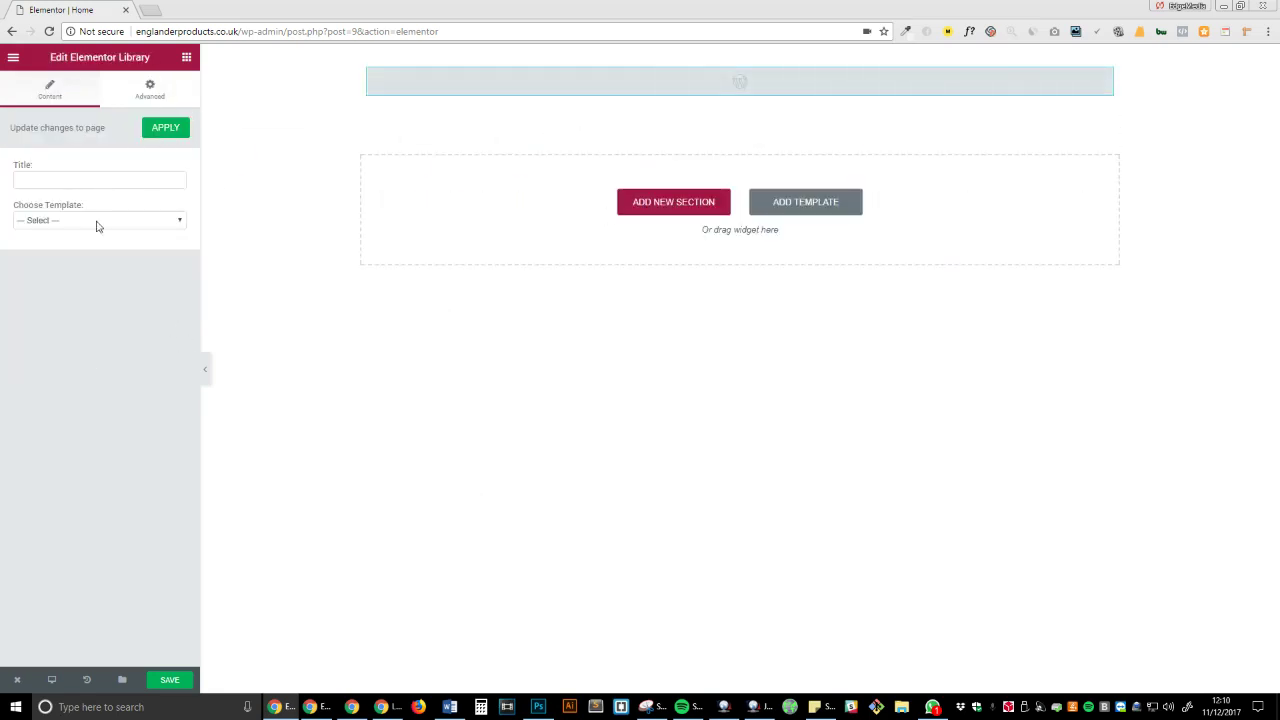
click(98, 224)
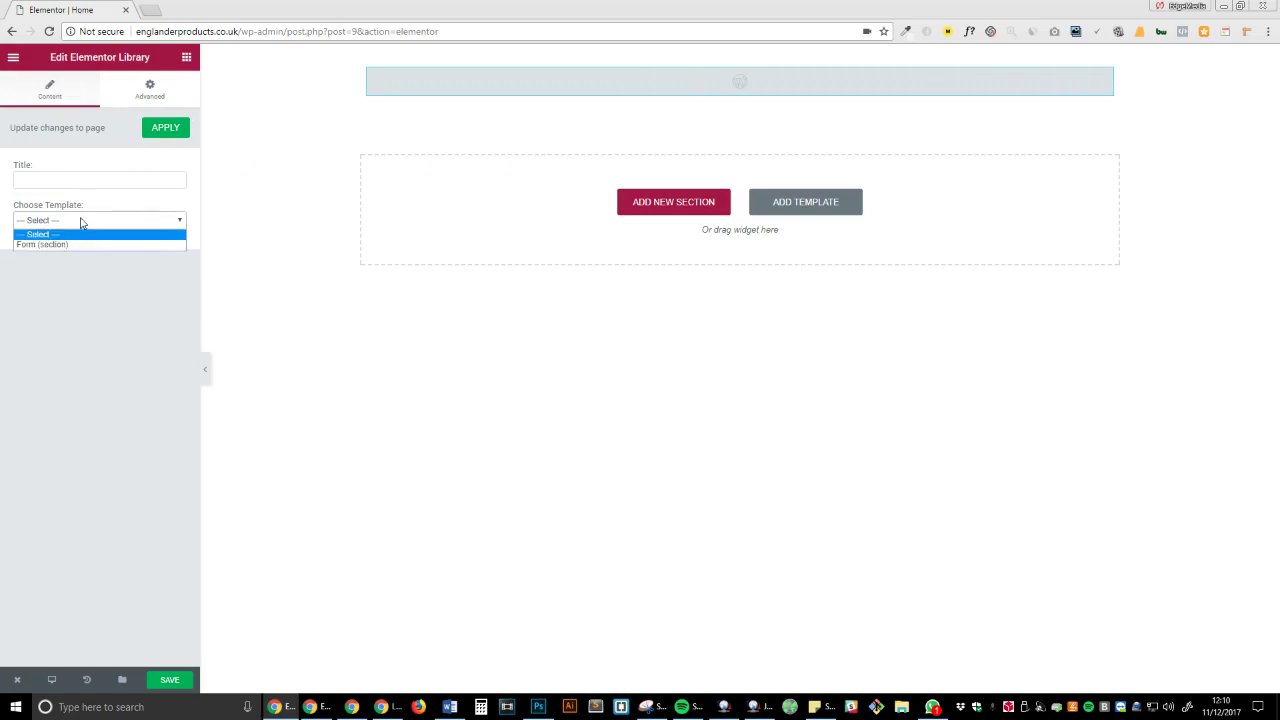
click(74, 244)
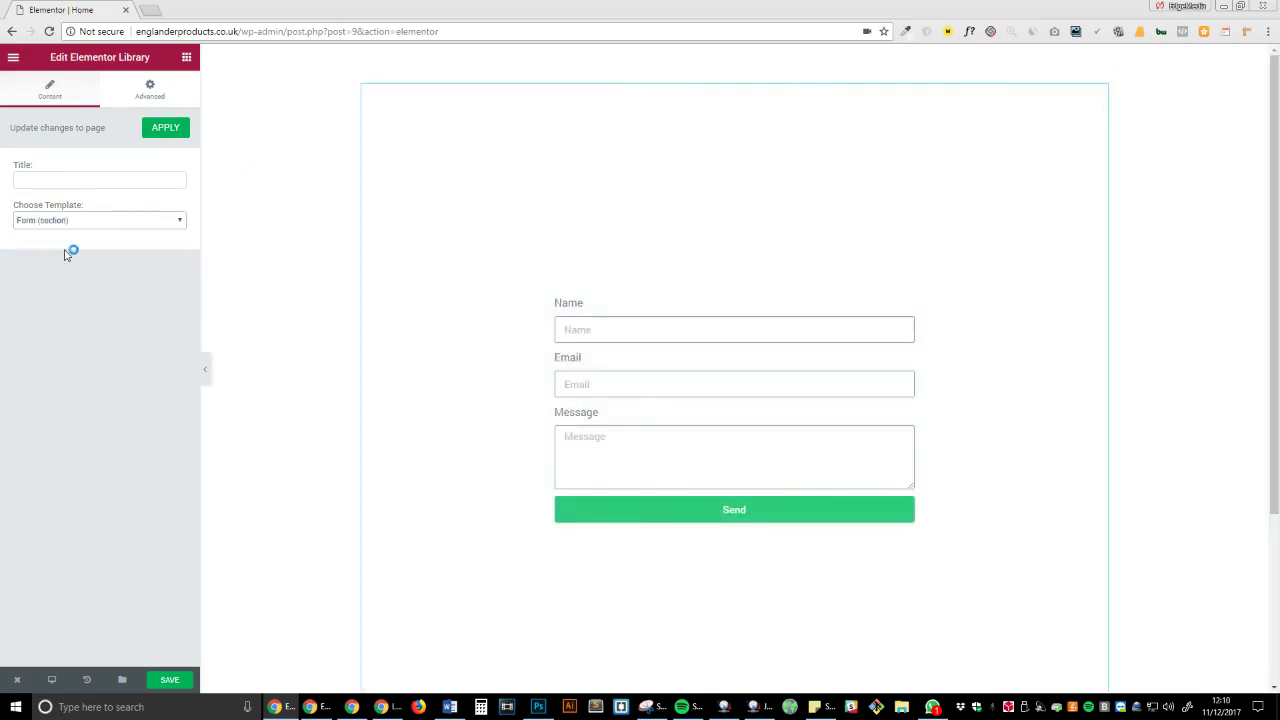
Step: Stretch the section containing the library widget, set its content width to Full Width, and save the page
click(700, 53)
click(170, 157)
click(136, 221)
click(129, 245)
scroll(692, 317, down, 2)
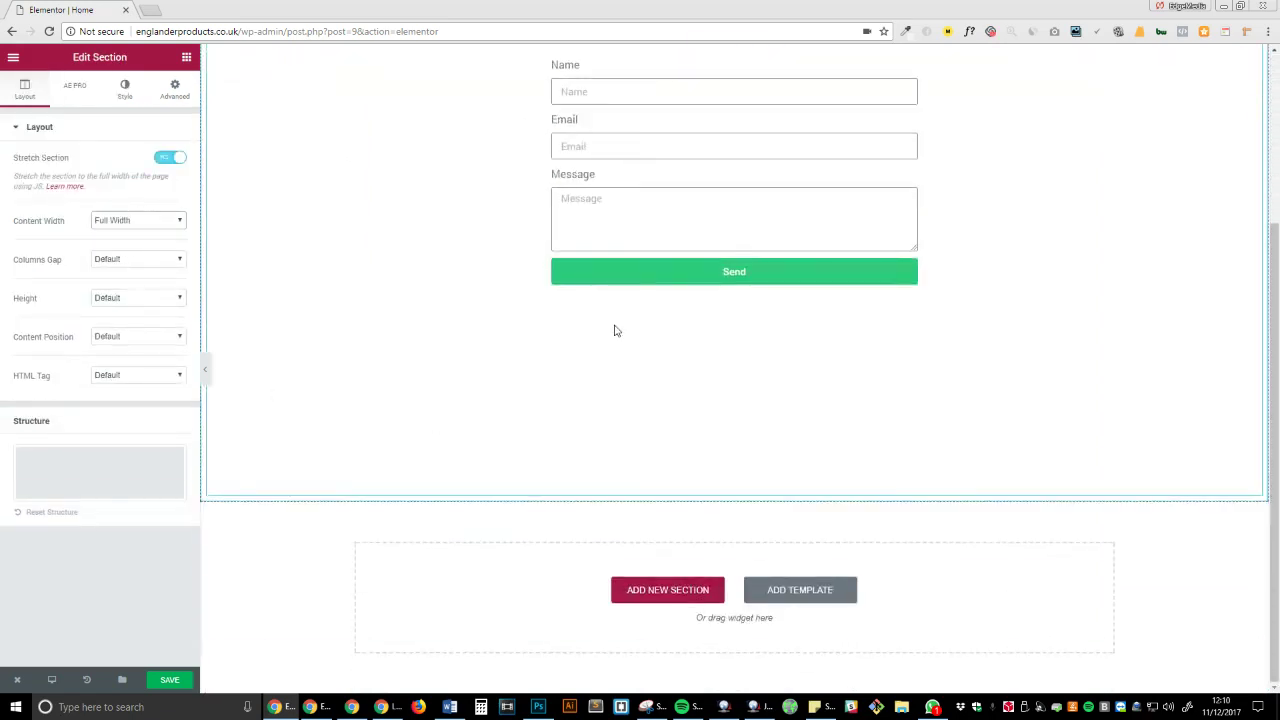
scroll(614, 331, up, 2)
click(171, 680)
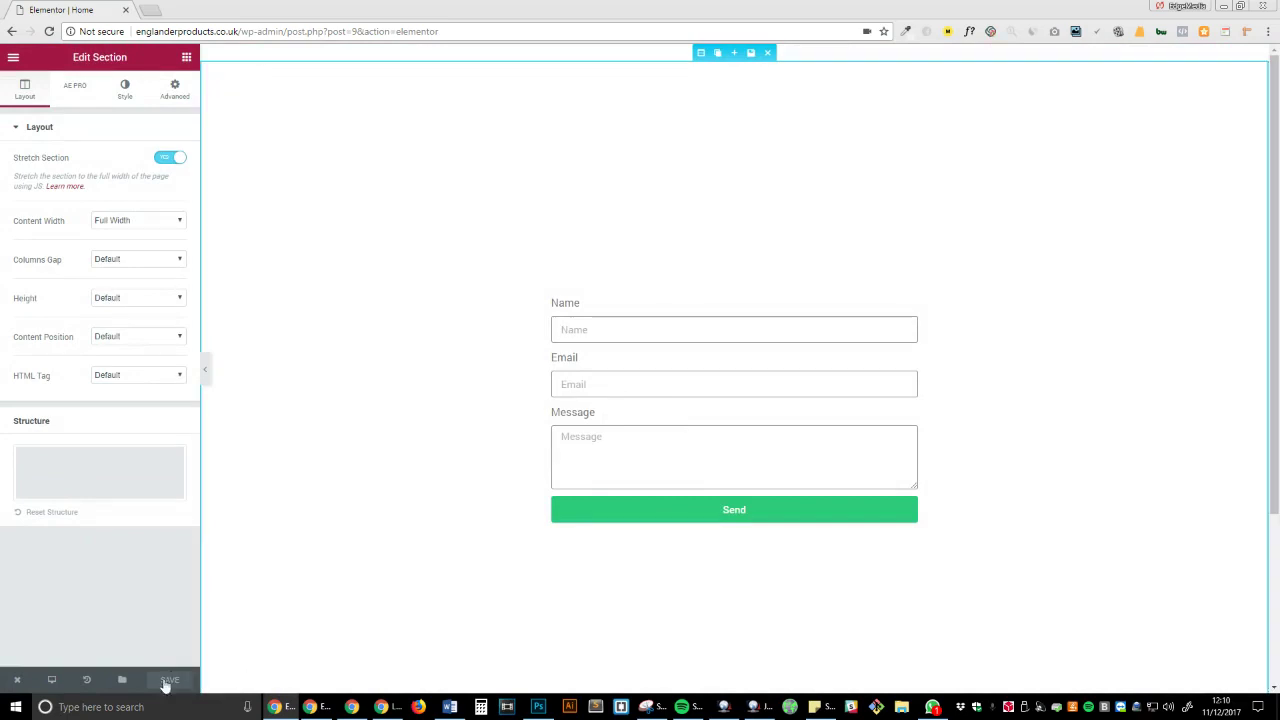
Step: Open the Home page's WordPress dashboard editor in a new browser tab and switch to it
double_click(50, 658)
mouse_move(17, 679)
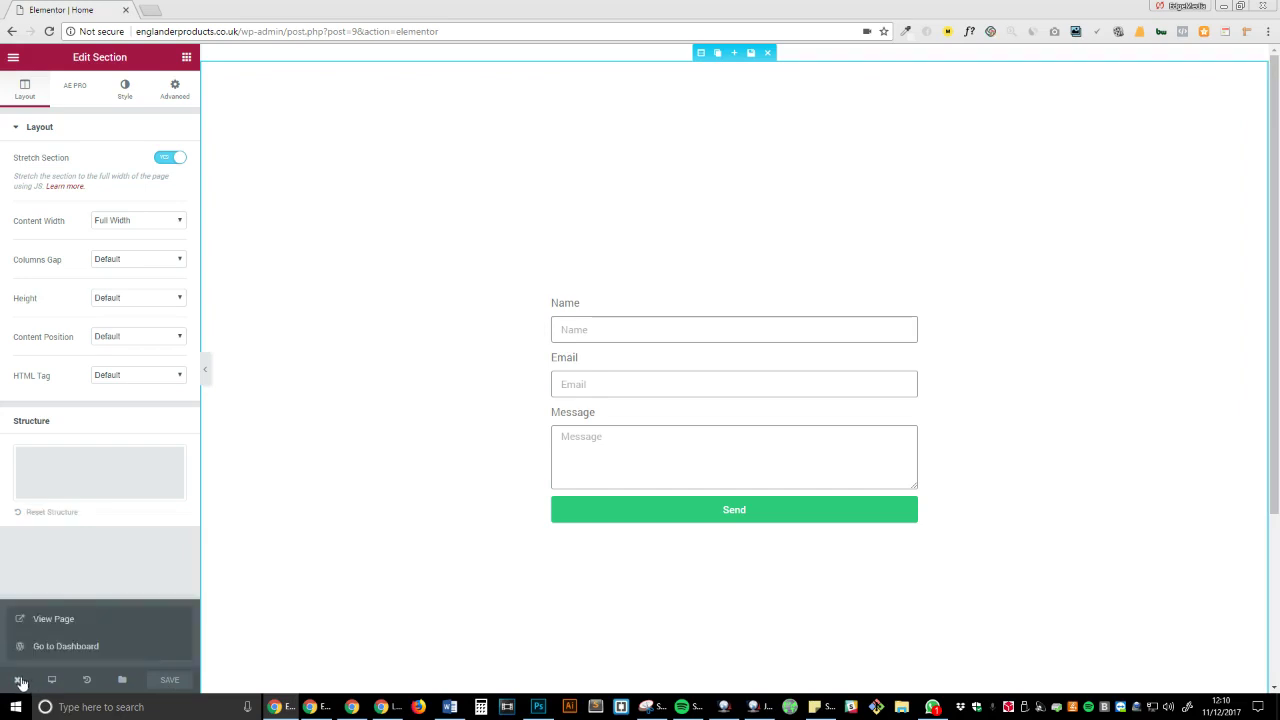
right_click(55, 650)
click(113, 514)
click(215, 10)
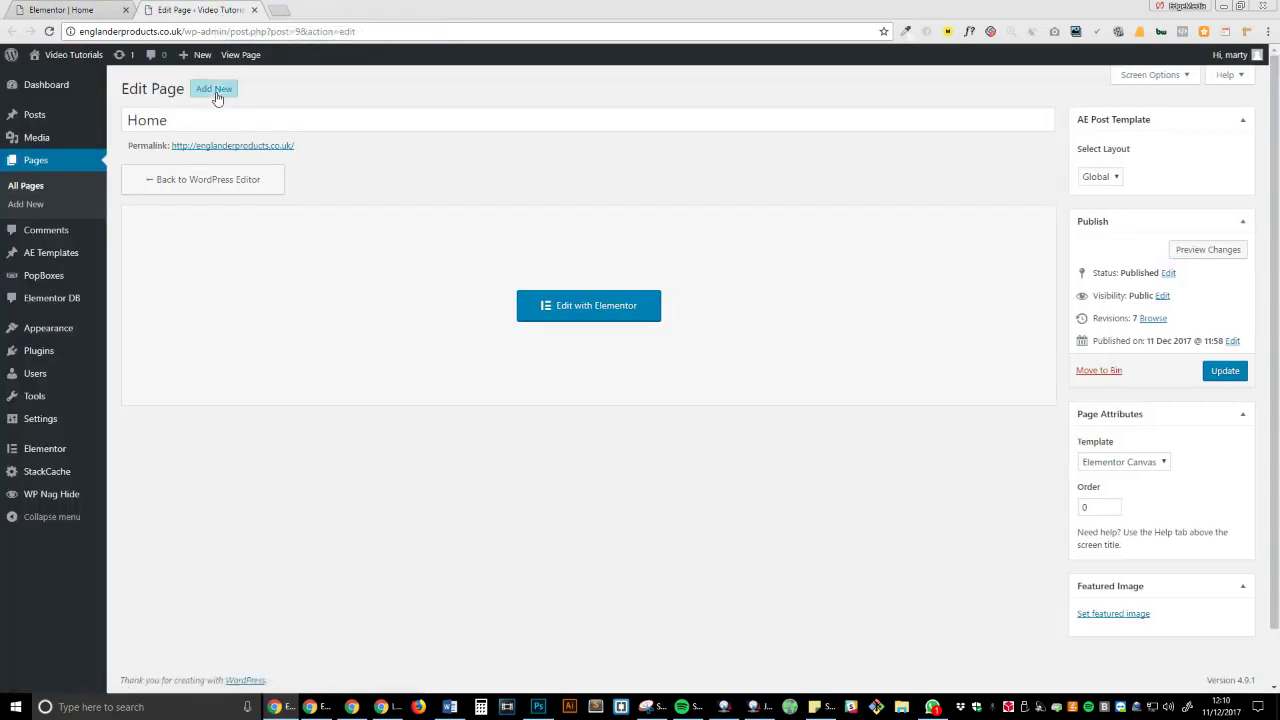
Step: Add a new WordPress page titled "HomeTwo" and publish it
click(213, 88)
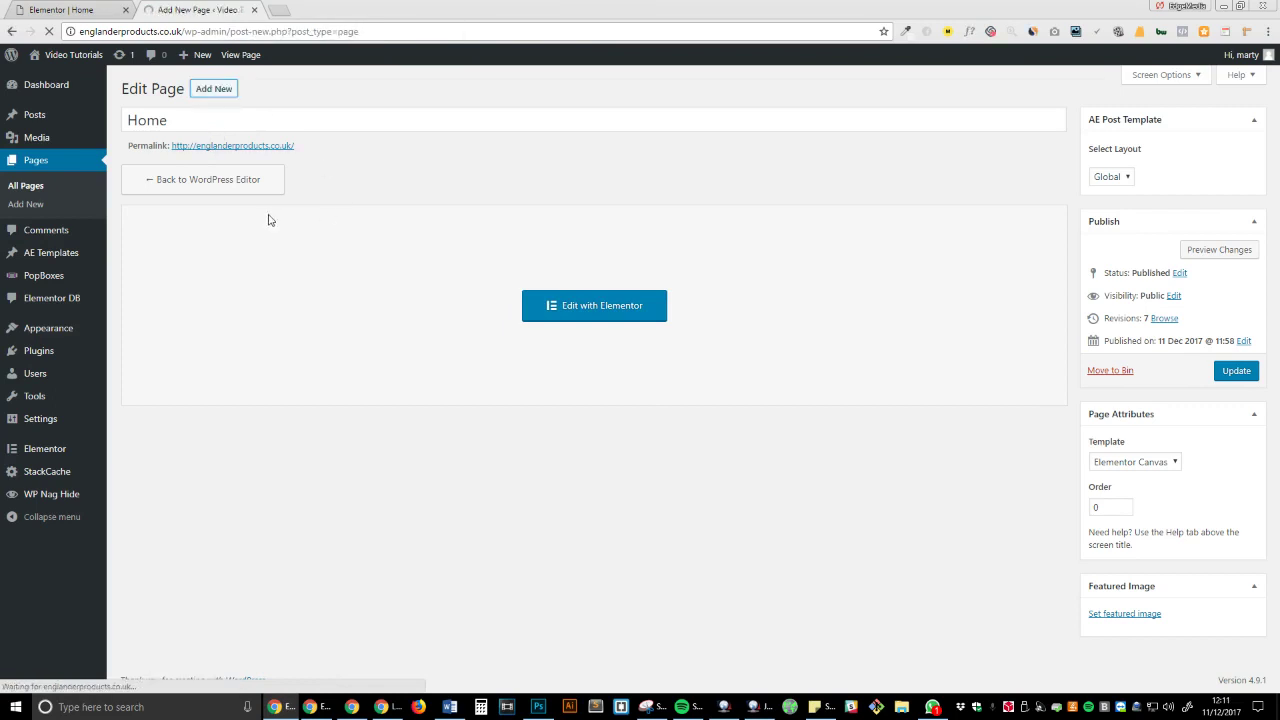
text(Home)
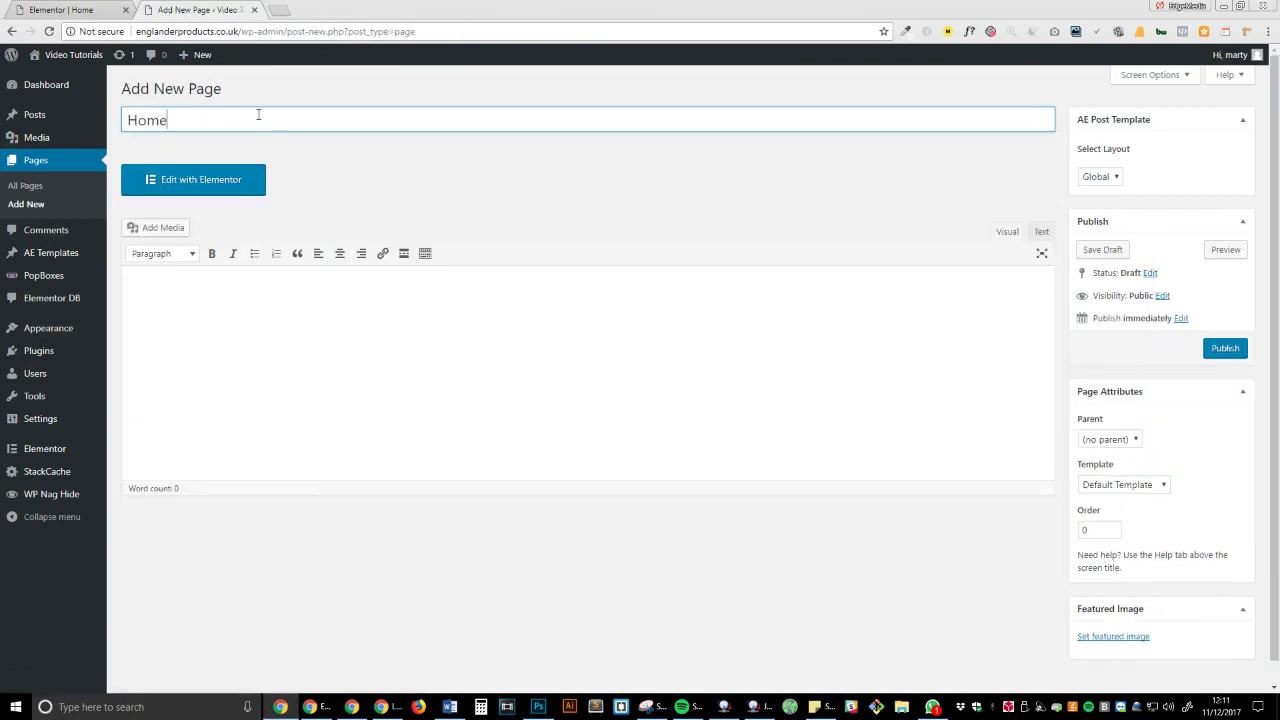
text(Two)
click(1224, 347)
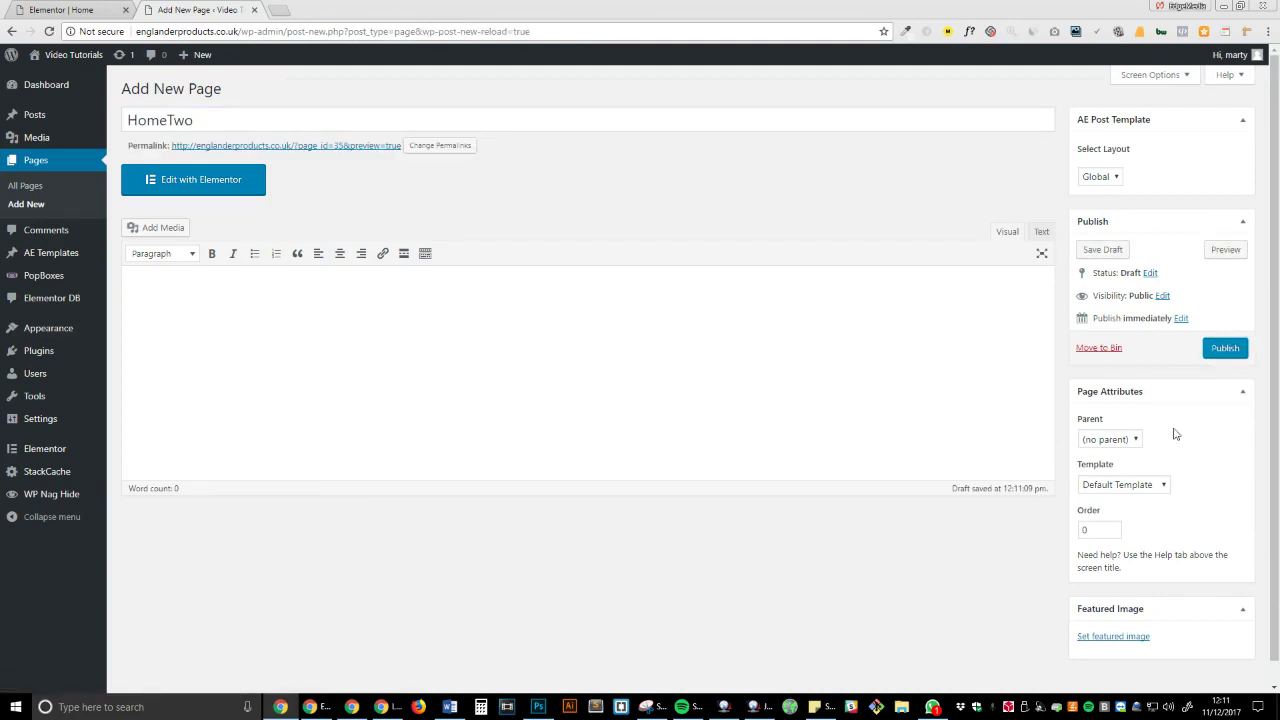
click(1214, 352)
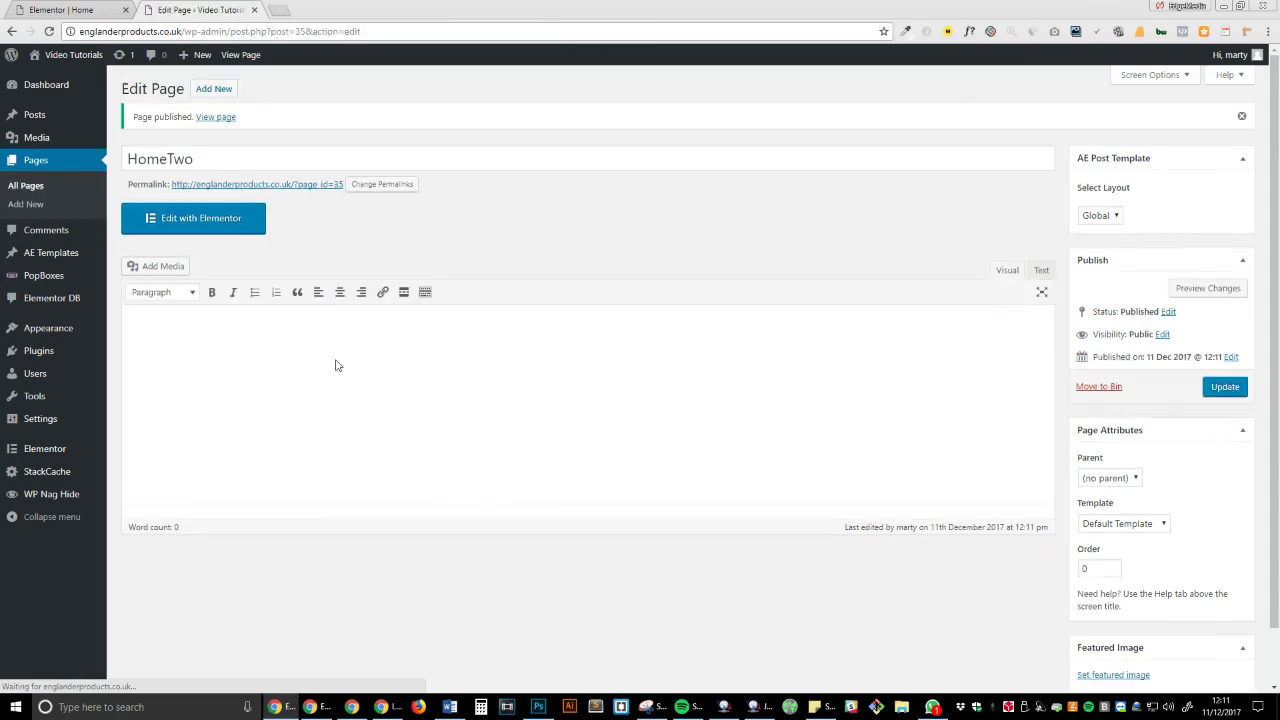
Step: Open HomeTwo in Elementor and set its page template to Elementor Canvas
click(229, 219)
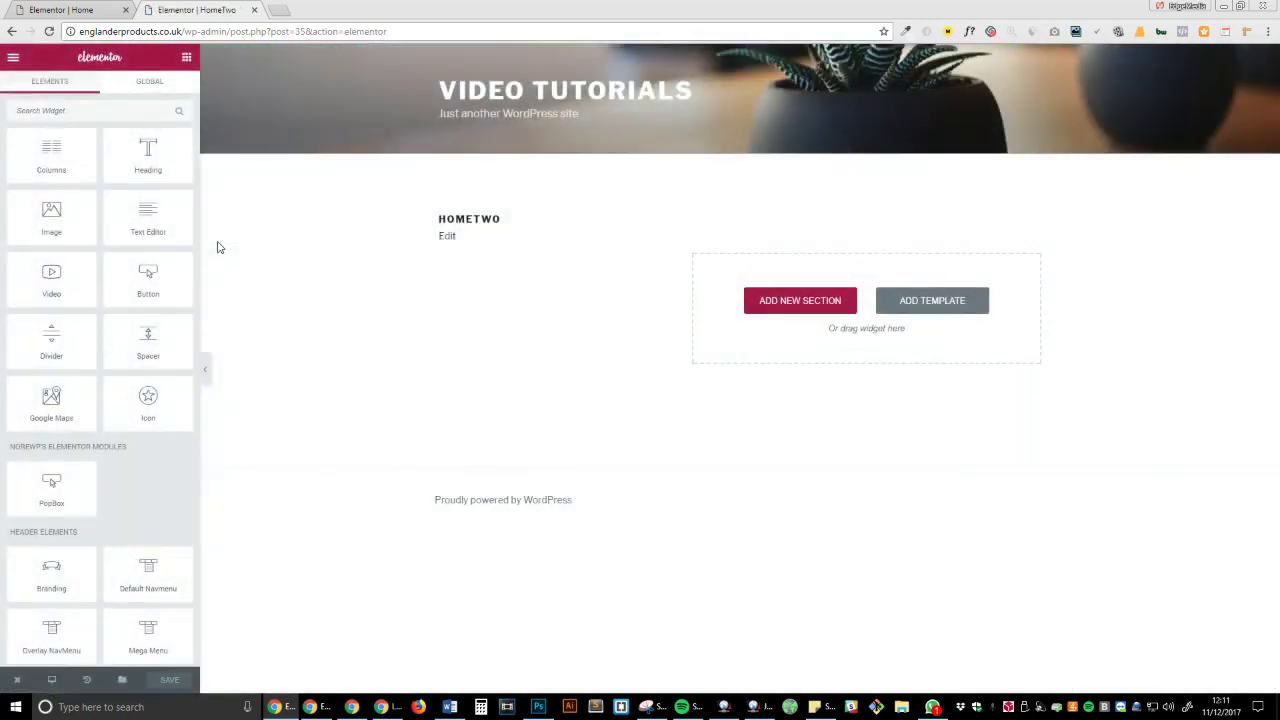
click(13, 57)
click(46, 199)
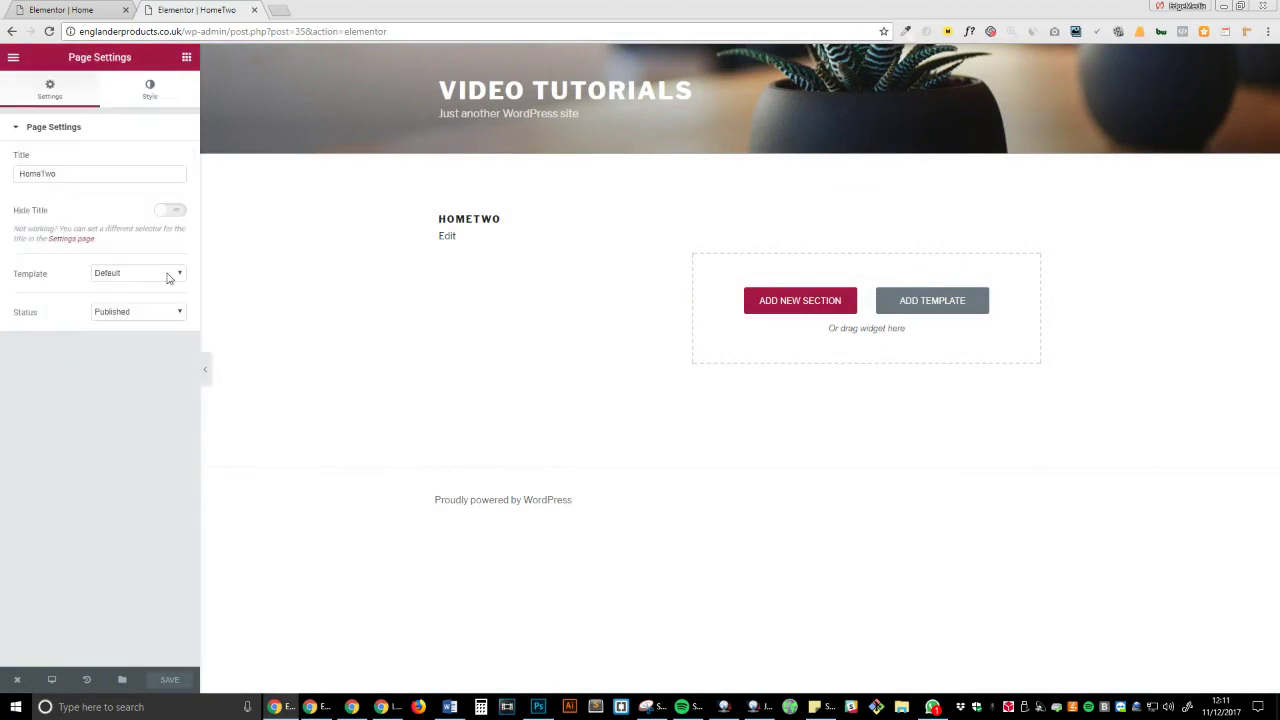
click(172, 274)
click(167, 297)
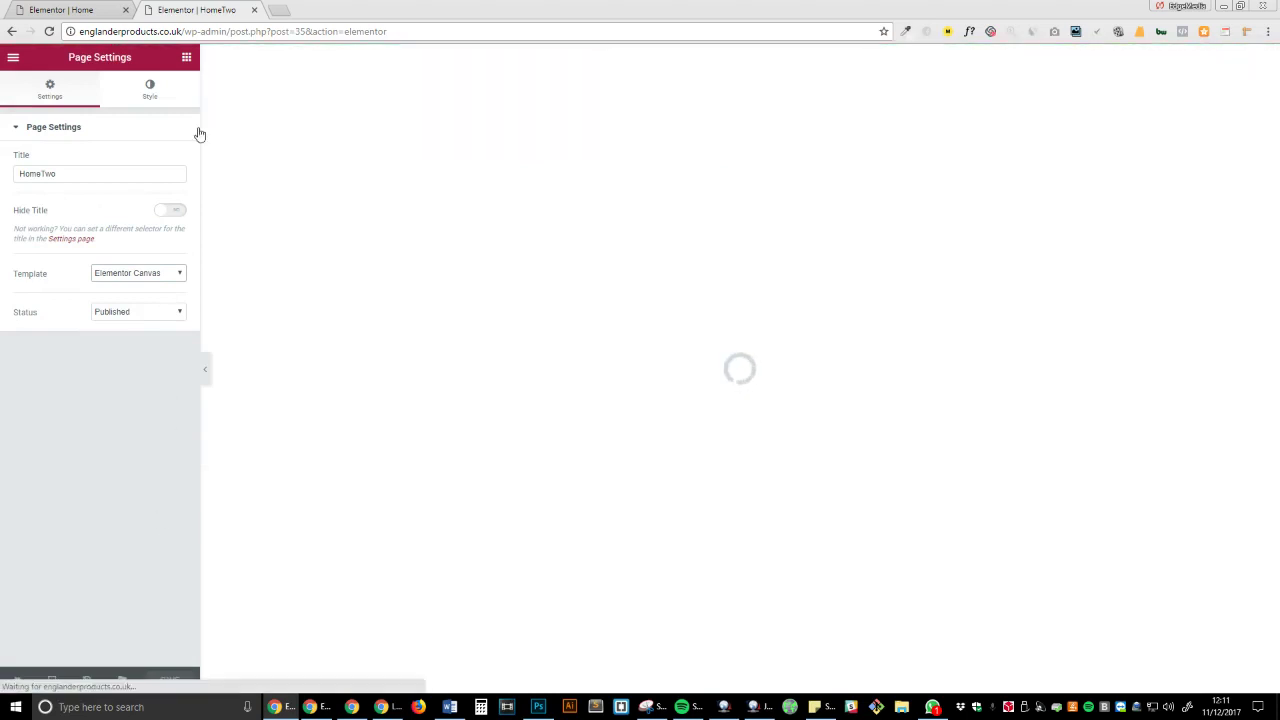
Step: Add an Elementor Library widget to HomeTwo and choose the Form (section) template for it
click(624, 124)
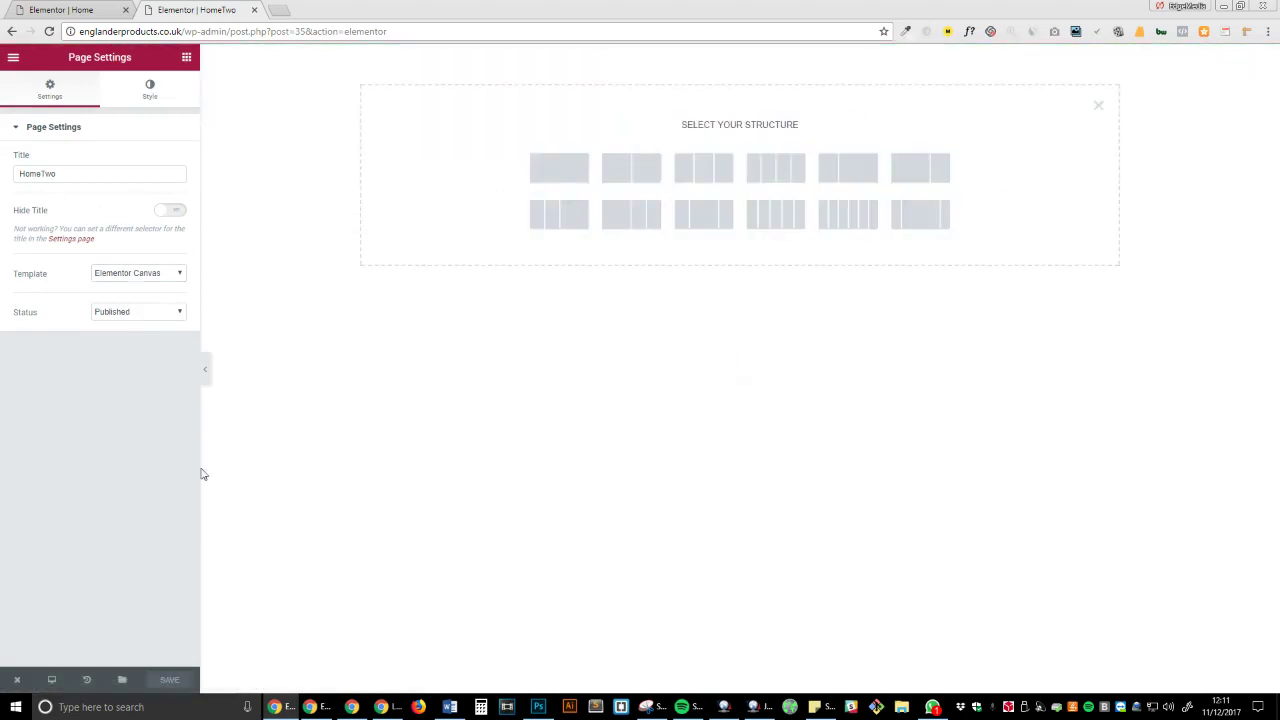
click(186, 57)
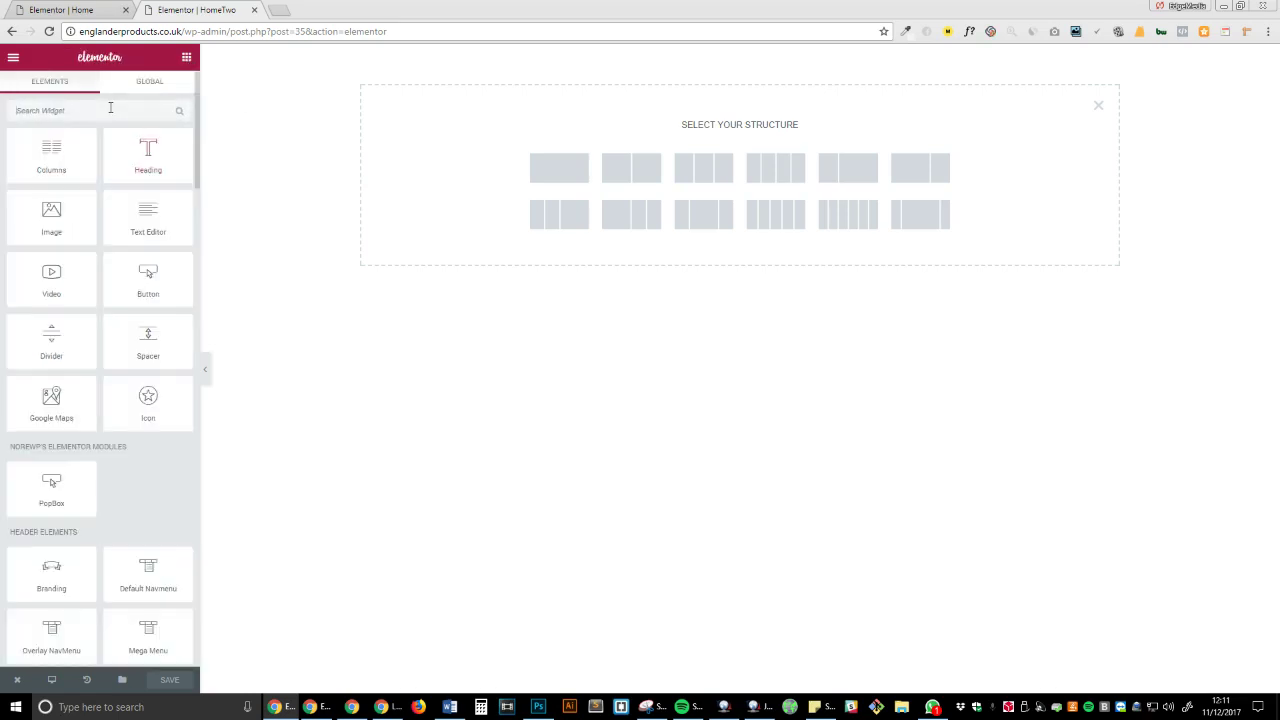
text(element)
drag(51, 155, 685, 175)
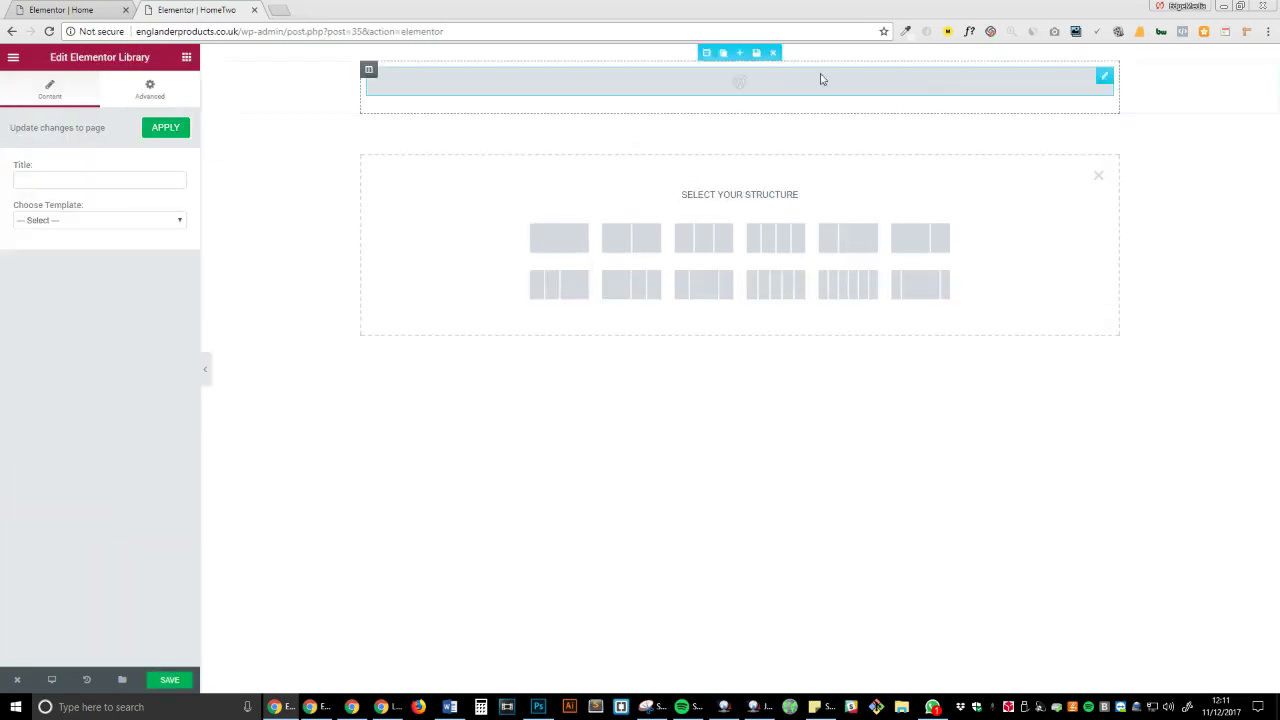
click(100, 219)
click(103, 243)
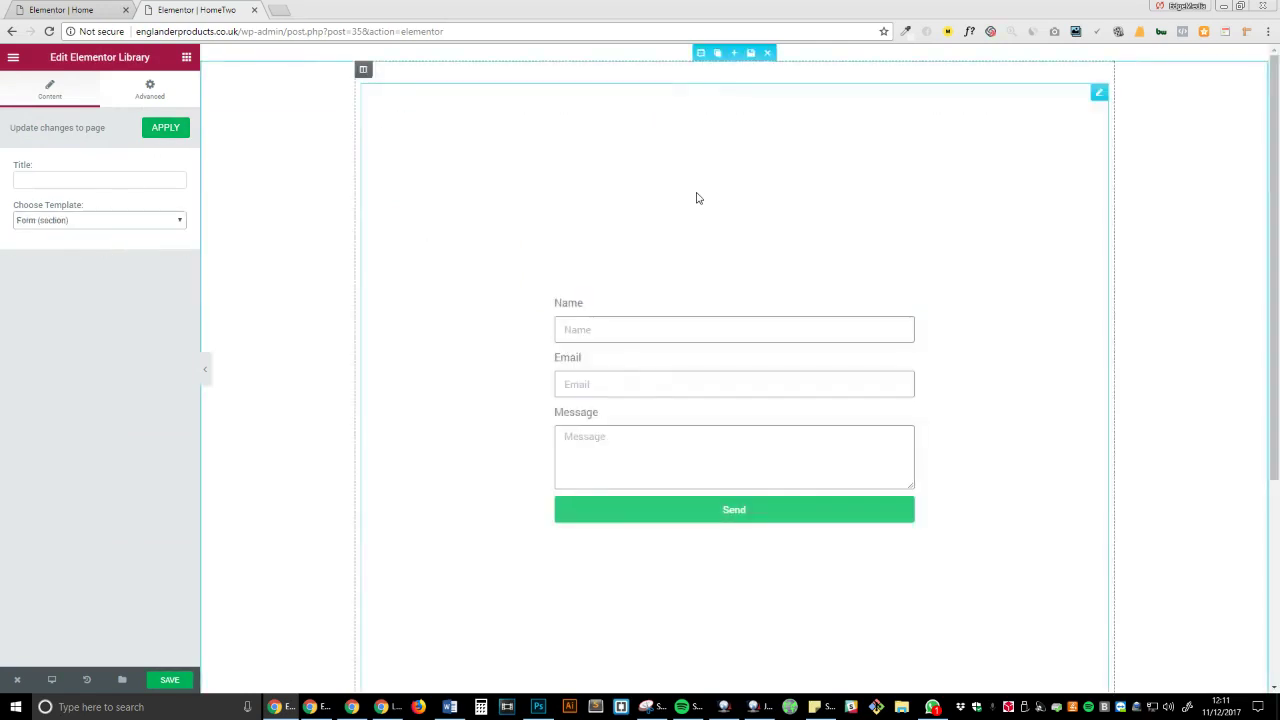
Step: Set the content width of HomeTwo's form section to Full Width and save the page
click(700, 52)
click(145, 219)
click(152, 243)
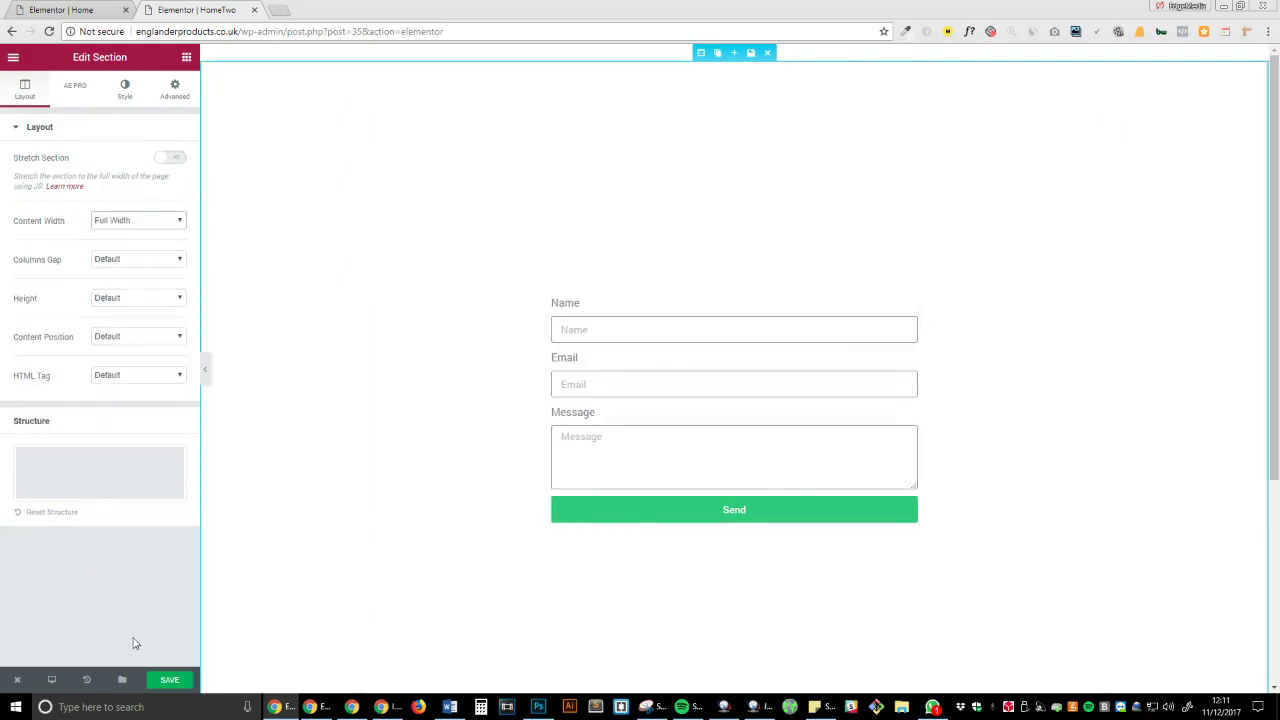
click(170, 681)
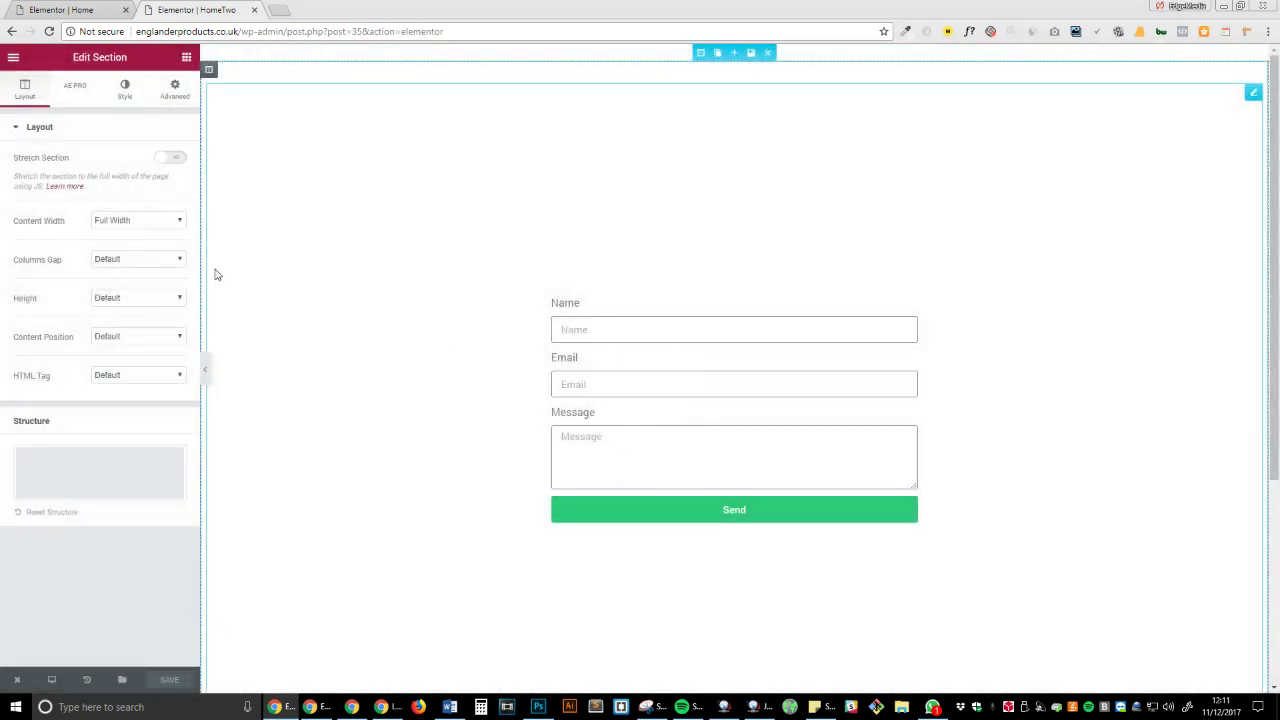
Step: Refresh HomeTwo's library widget and review its advanced and content settings
click(849, 131)
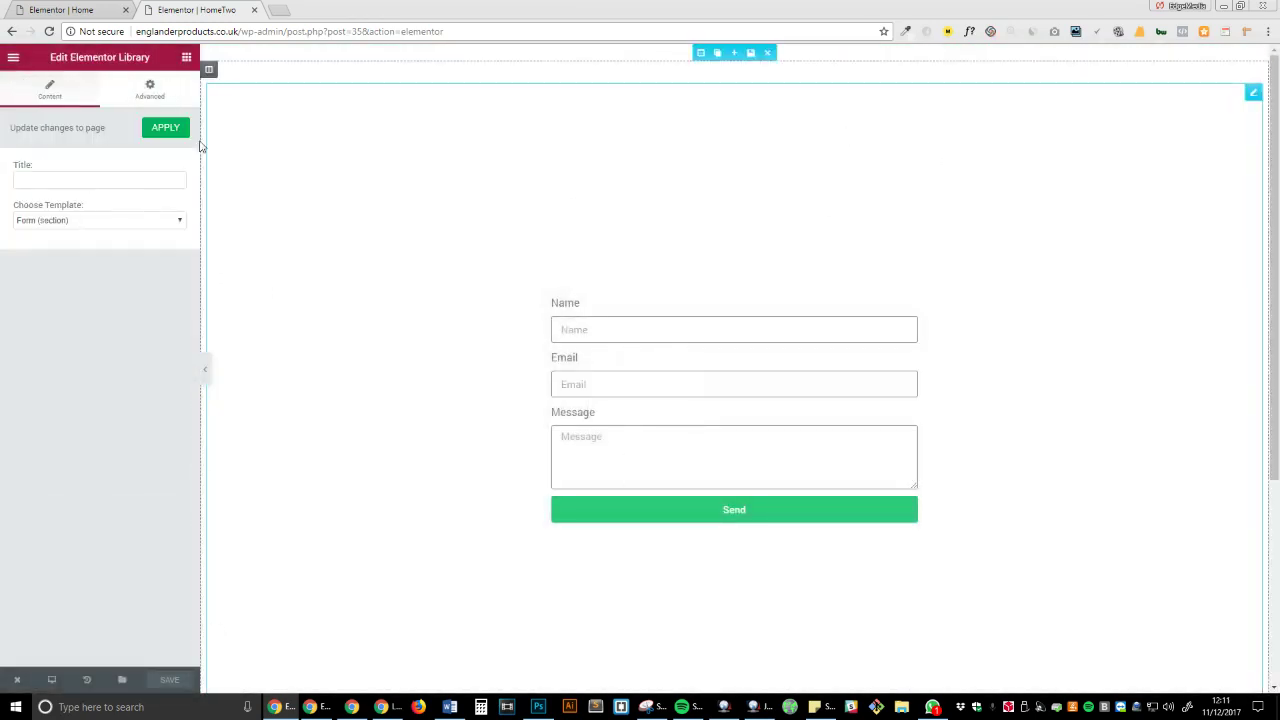
click(153, 130)
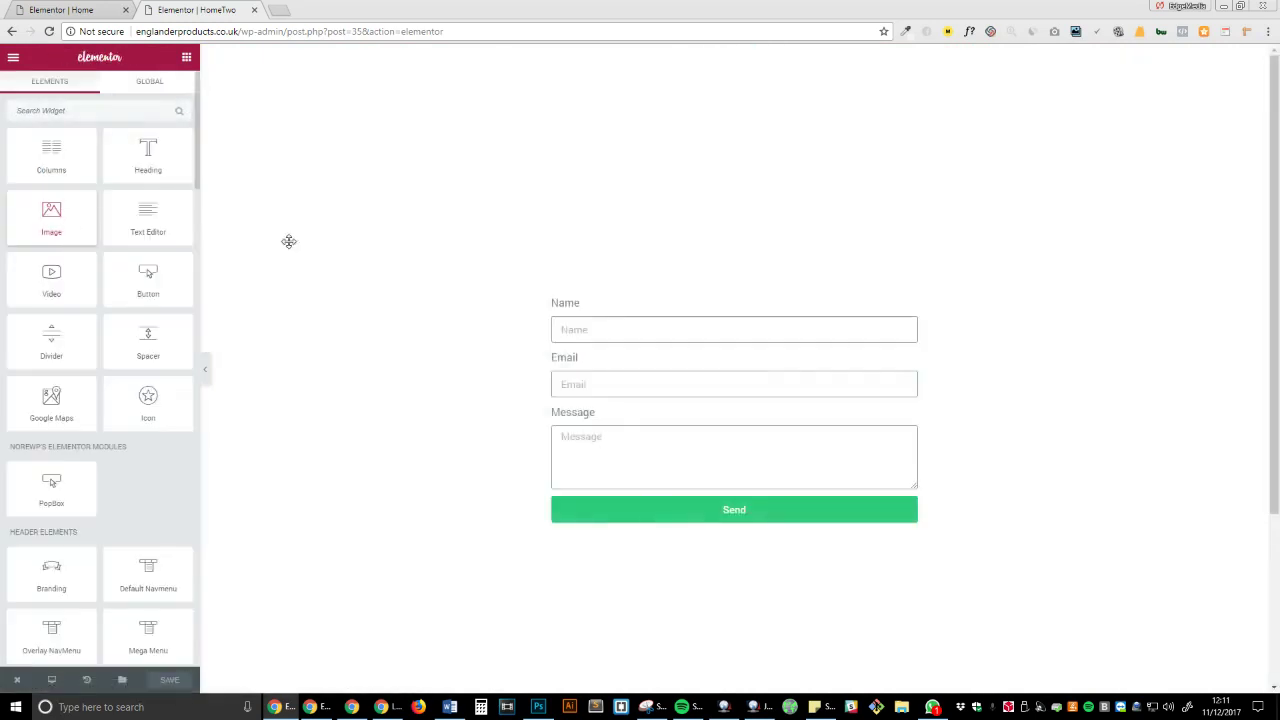
click(601, 262)
click(143, 94)
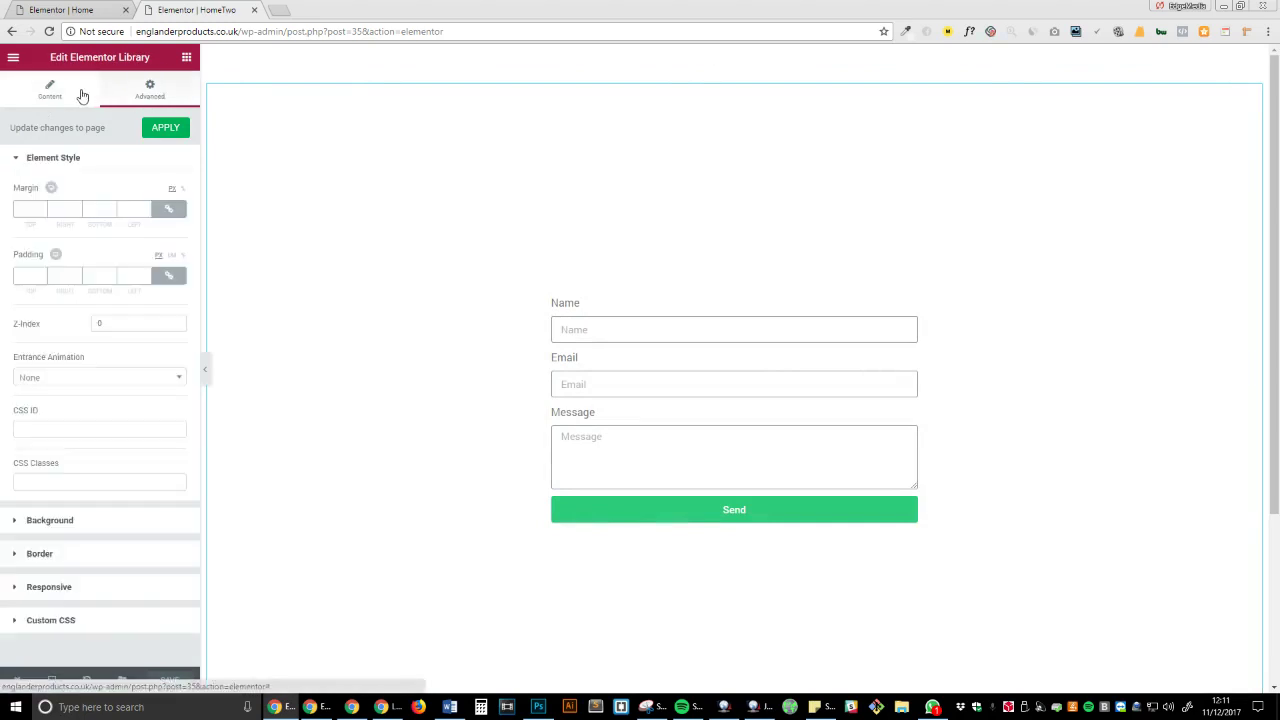
click(80, 94)
Step: Go to the Elementor template library from the dashboard in a new tab and open the Form template in Elementor
mouse_move(17, 679)
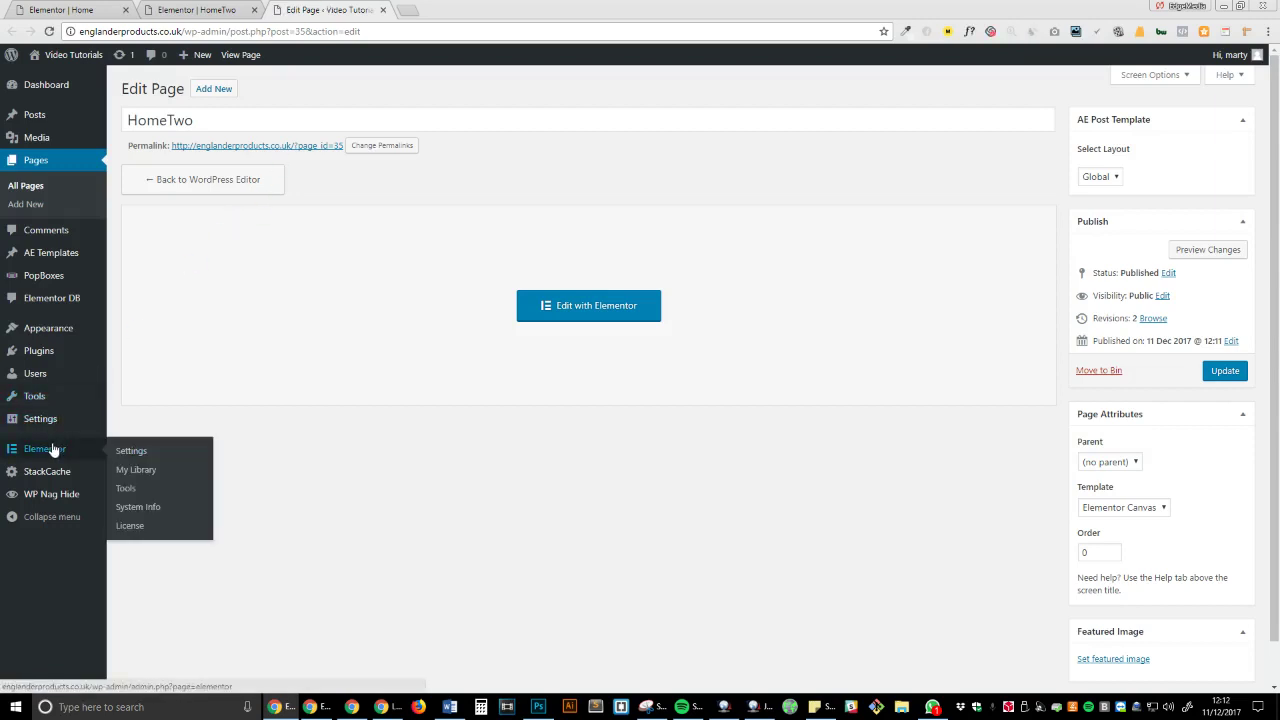
click(148, 471)
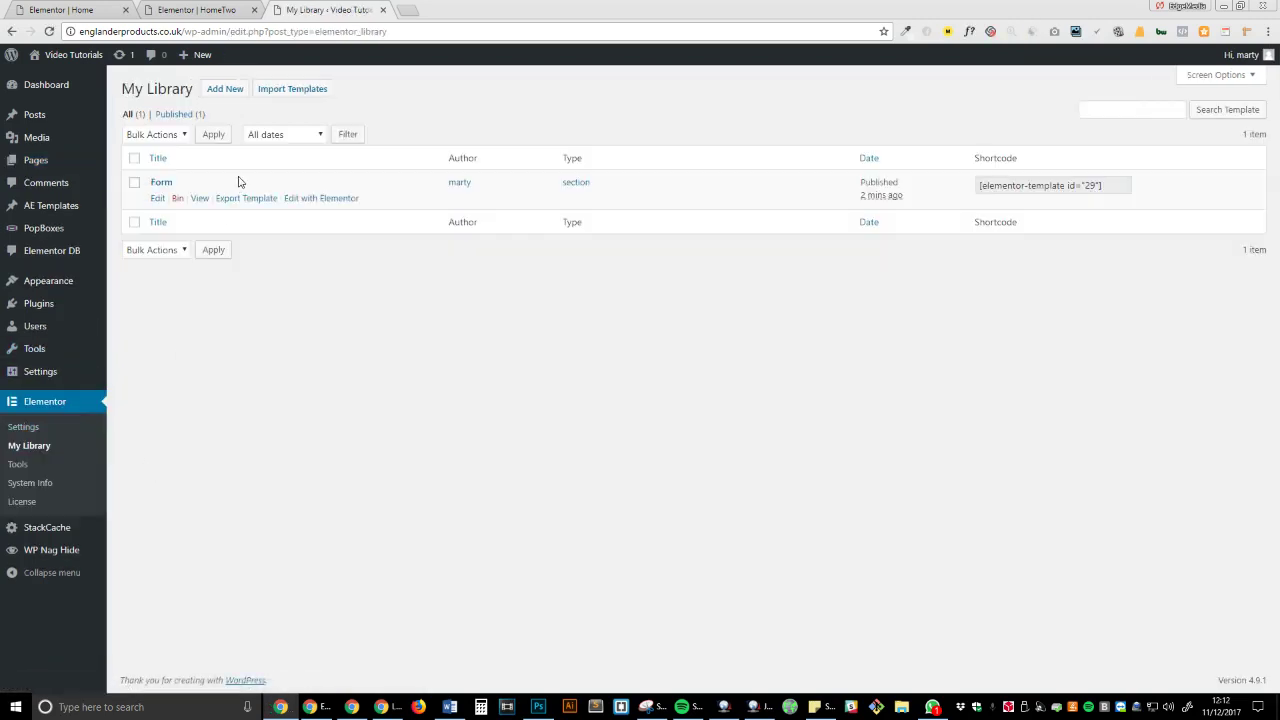
click(340, 198)
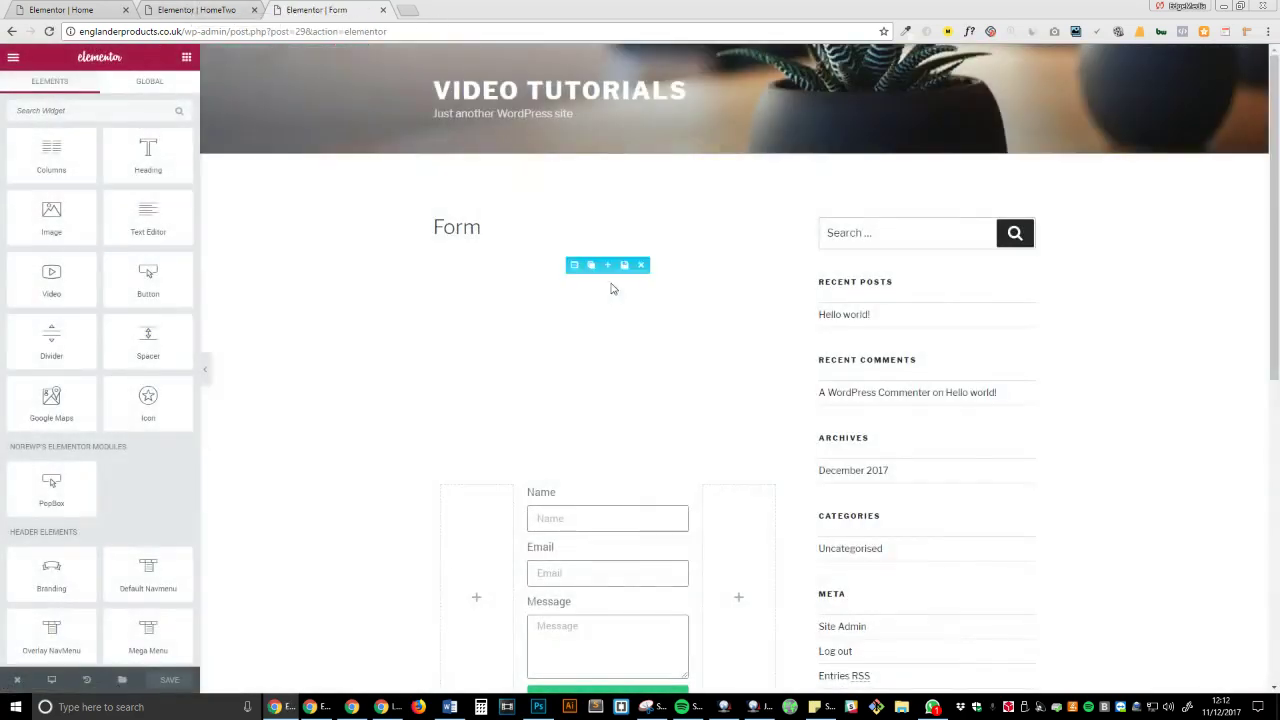
Step: Set the Form template's page template to Elementor Canvas
click(13, 57)
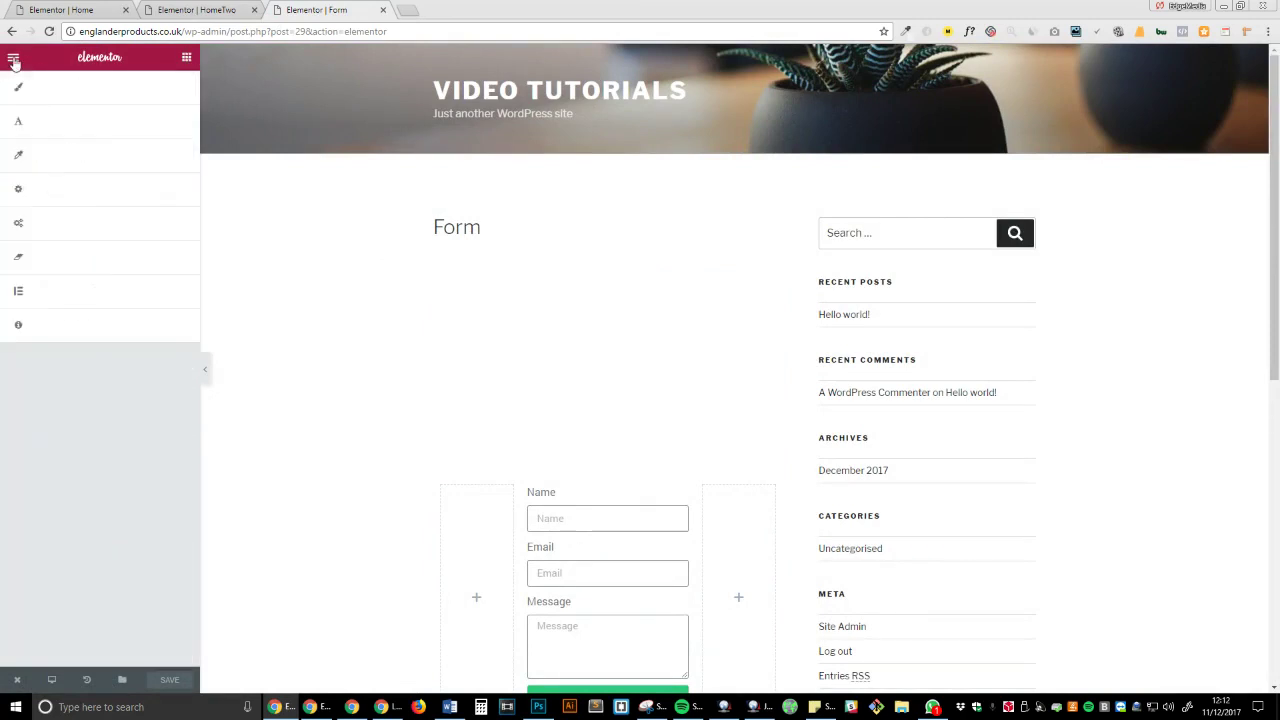
click(66, 186)
click(113, 273)
click(125, 298)
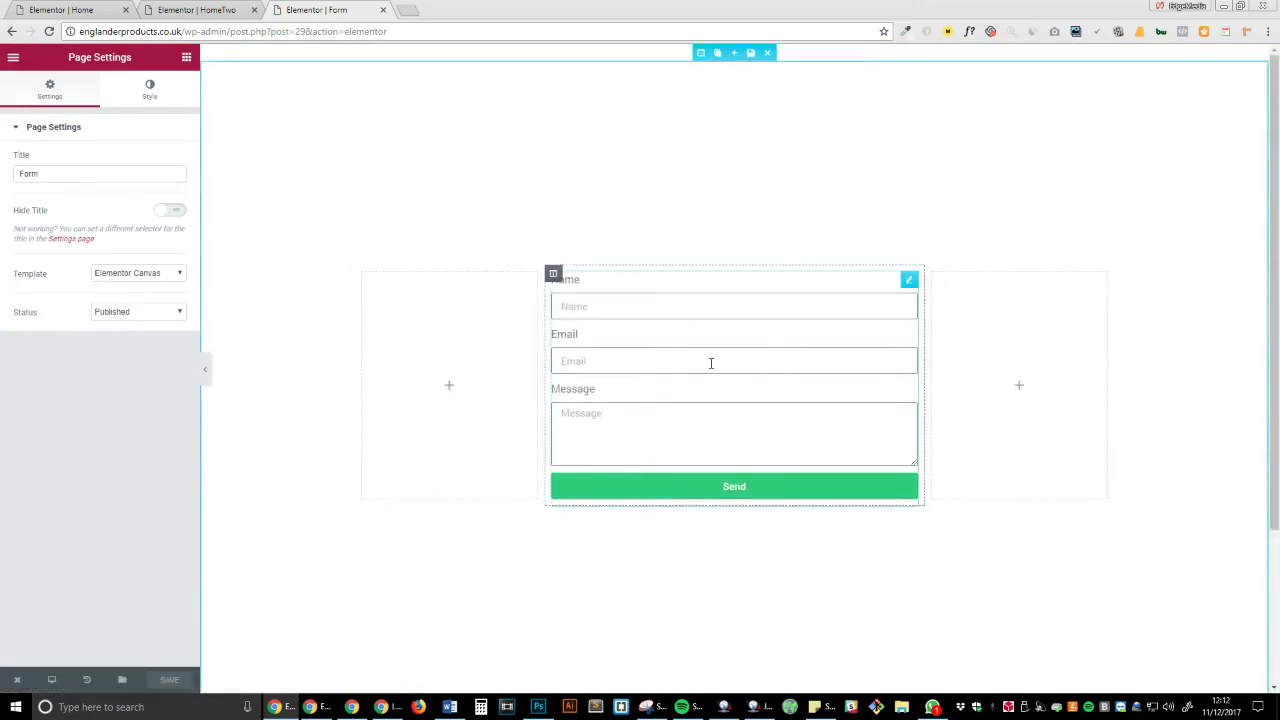
Step: Give the form's column in the Form template a solid black normal background colour and save the template
click(553, 273)
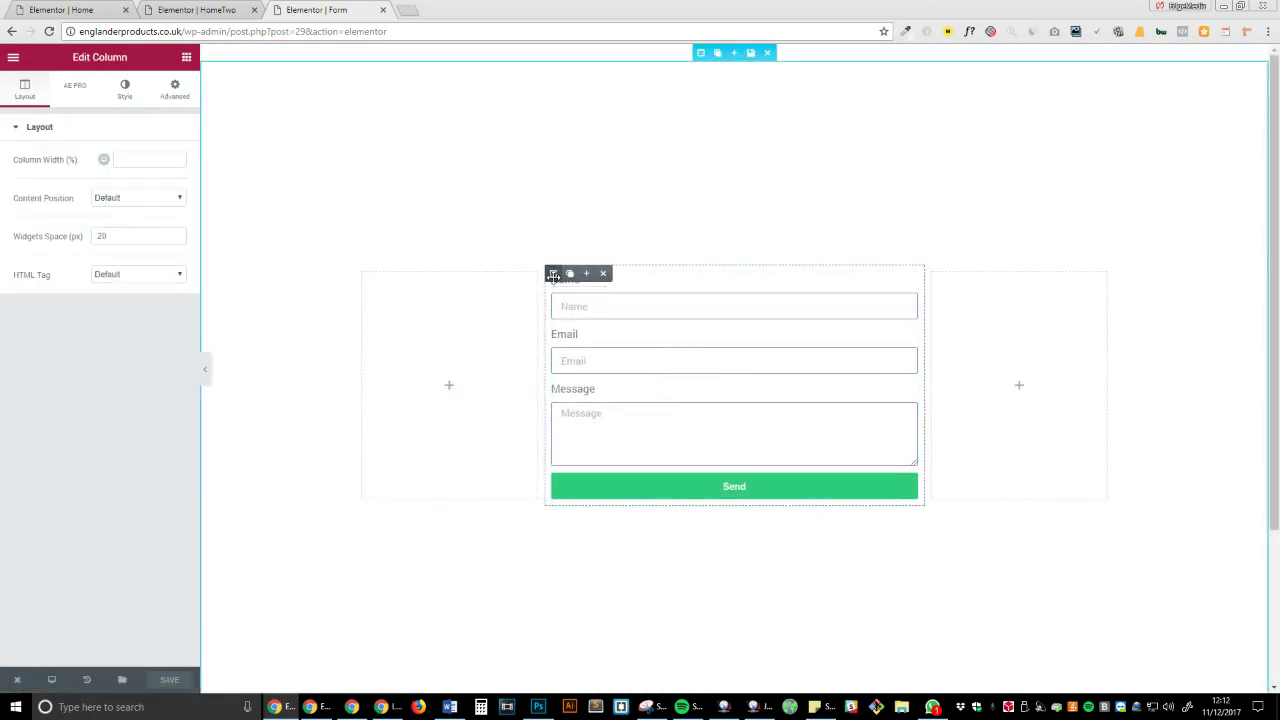
click(128, 92)
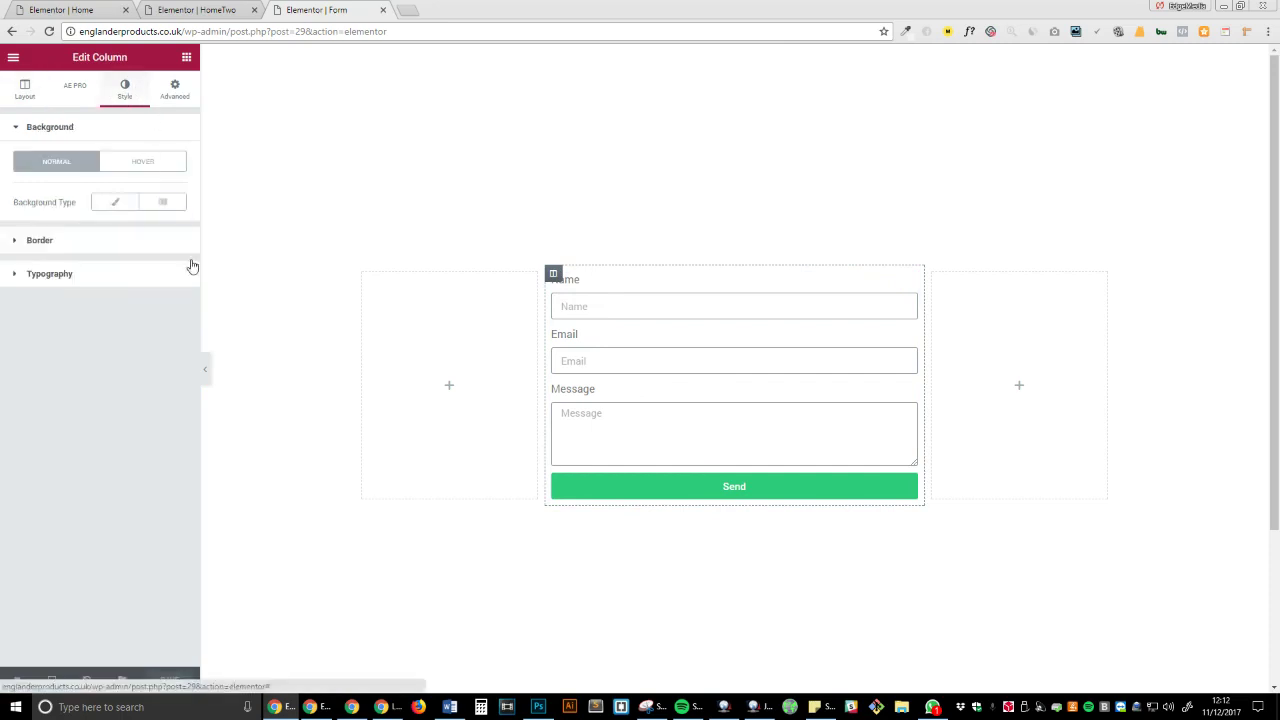
click(115, 202)
click(169, 240)
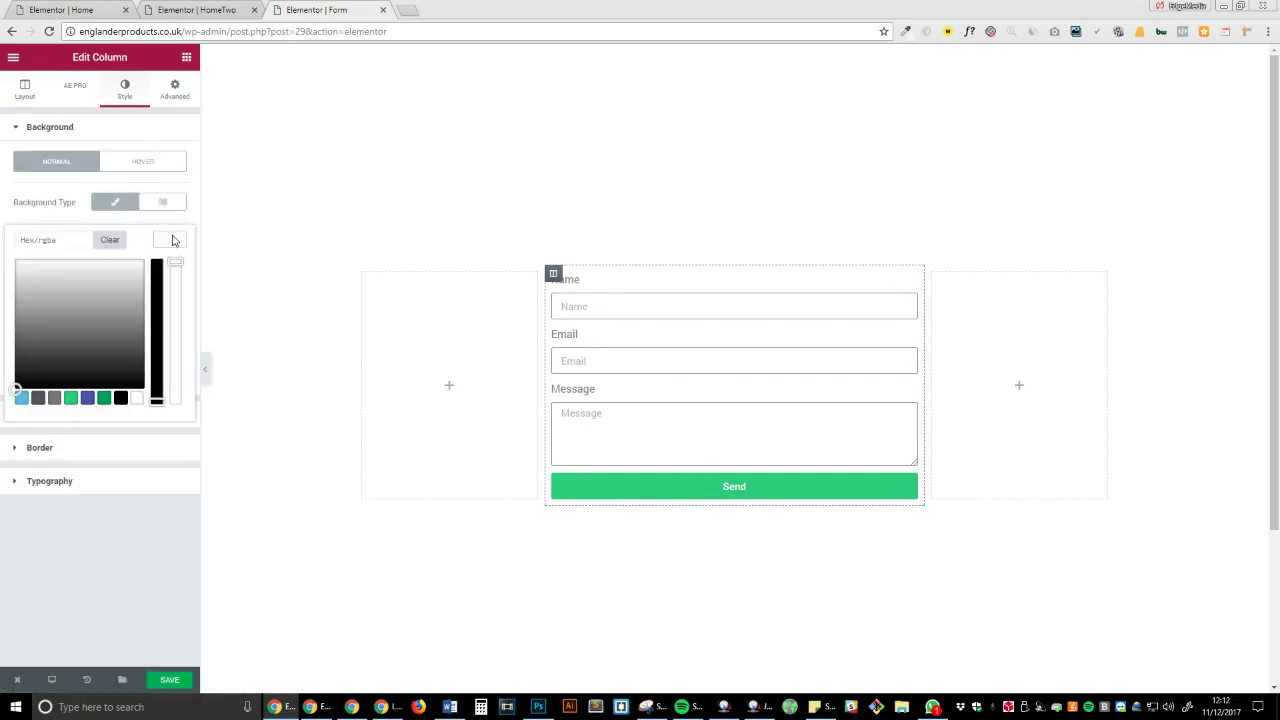
click(15, 388)
click(167, 683)
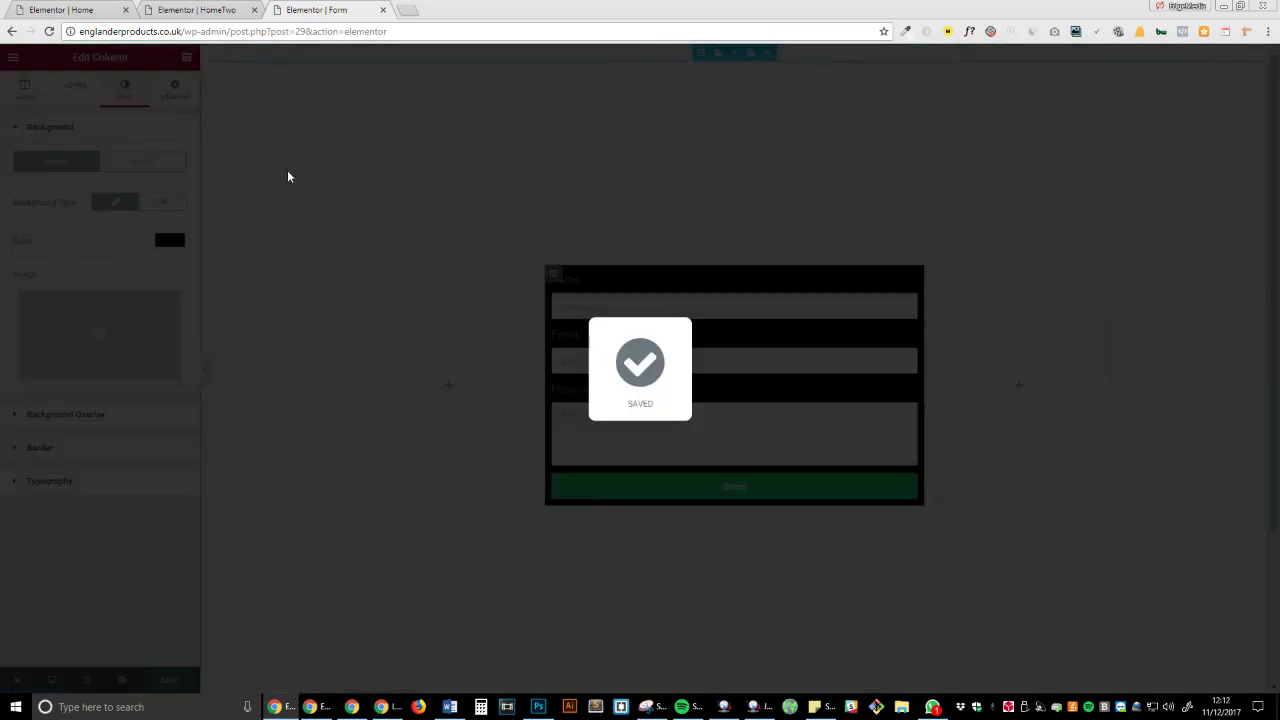
Step: Open the Form template's dashboard page in a new tab and go to the list of all pages
click(223, 8)
click(336, 8)
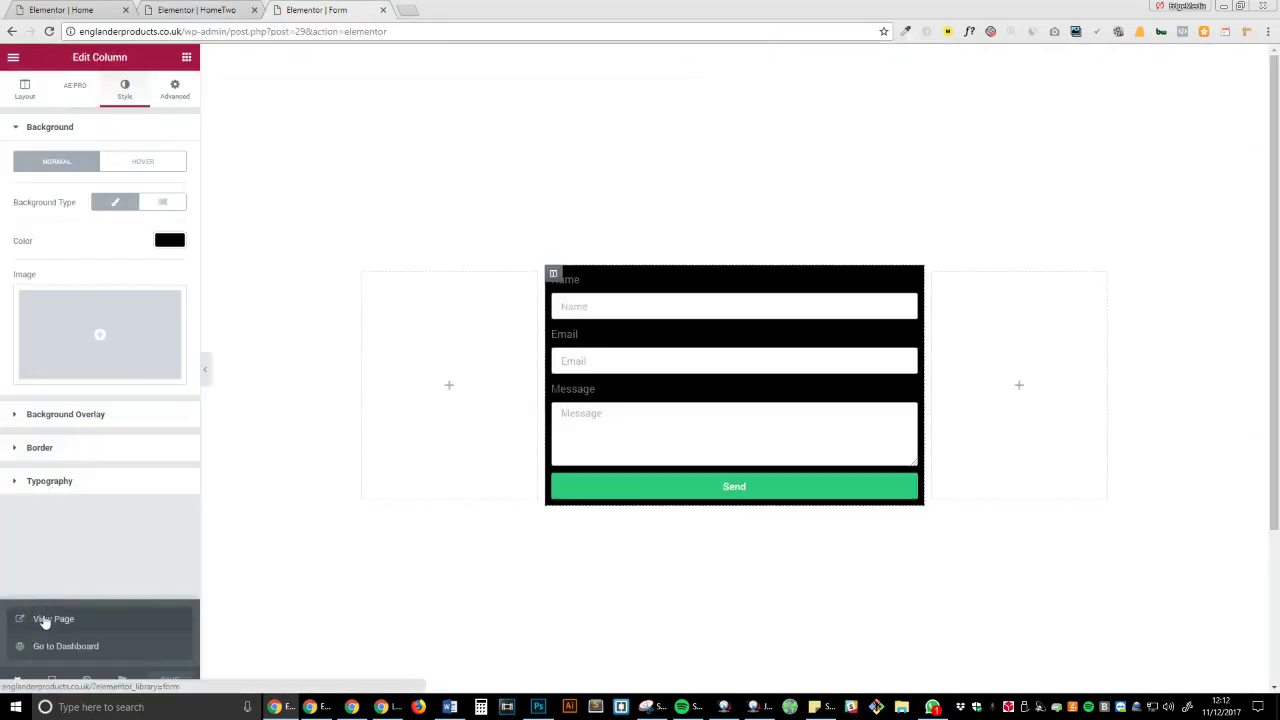
right_click(43, 621)
right_click(25, 648)
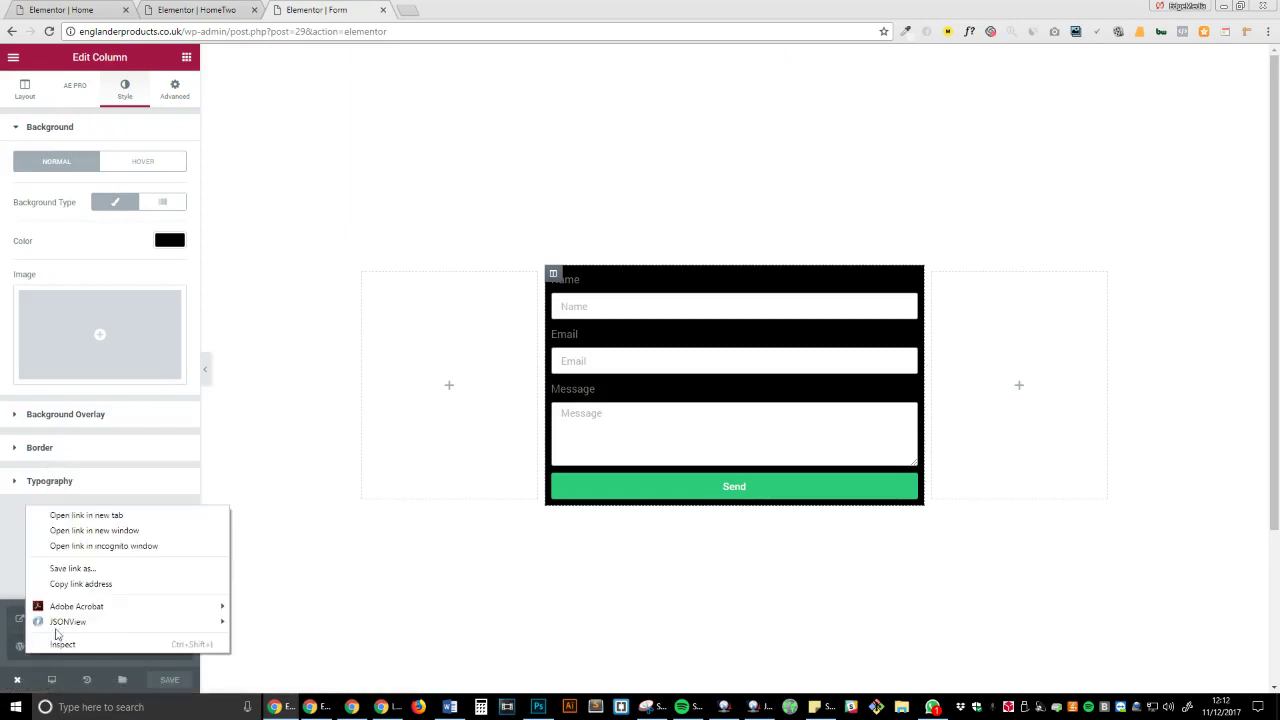
click(70, 515)
click(445, 10)
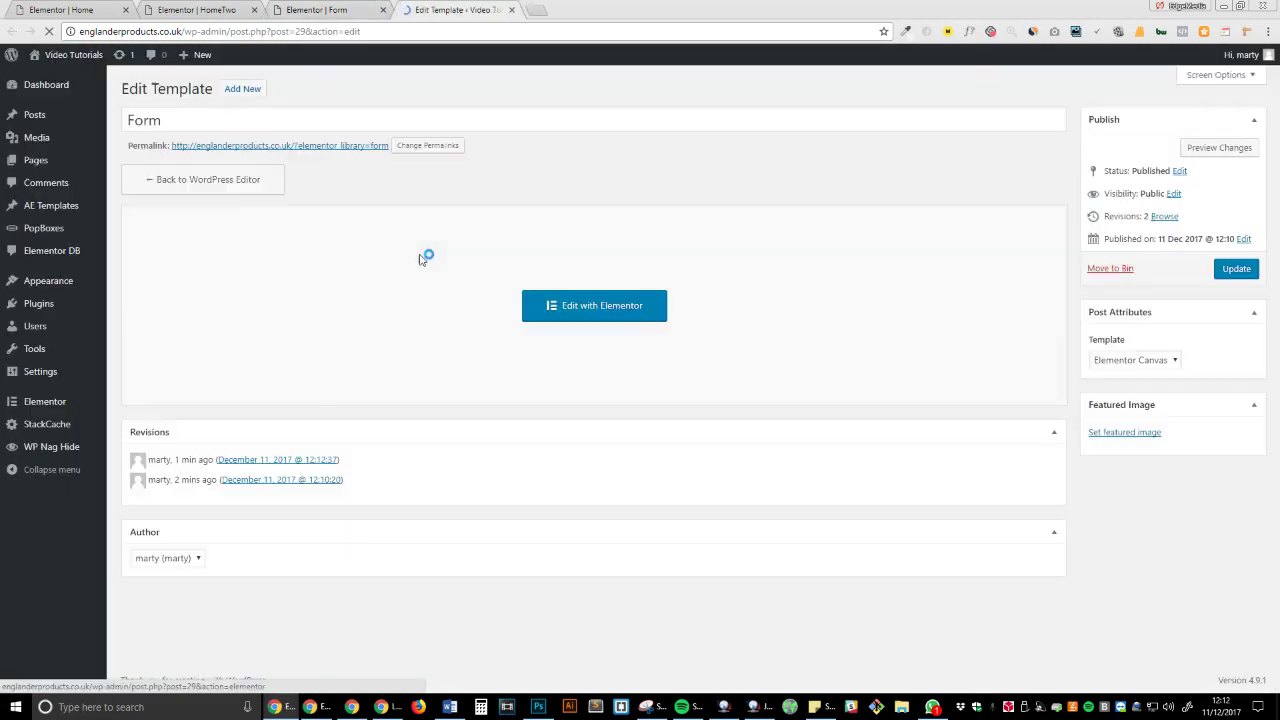
click(47, 163)
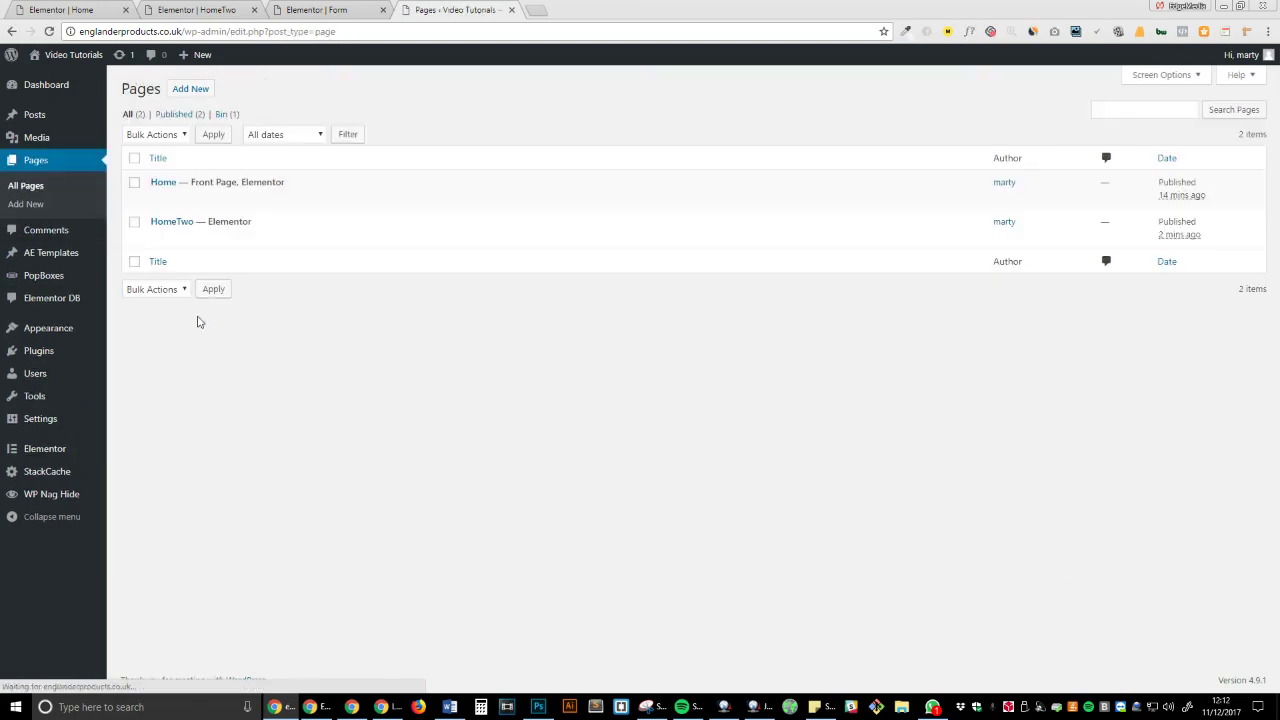
Step: View the live Home page, return to the page list and view the live HomeTwo page to check the form's background
click(246, 198)
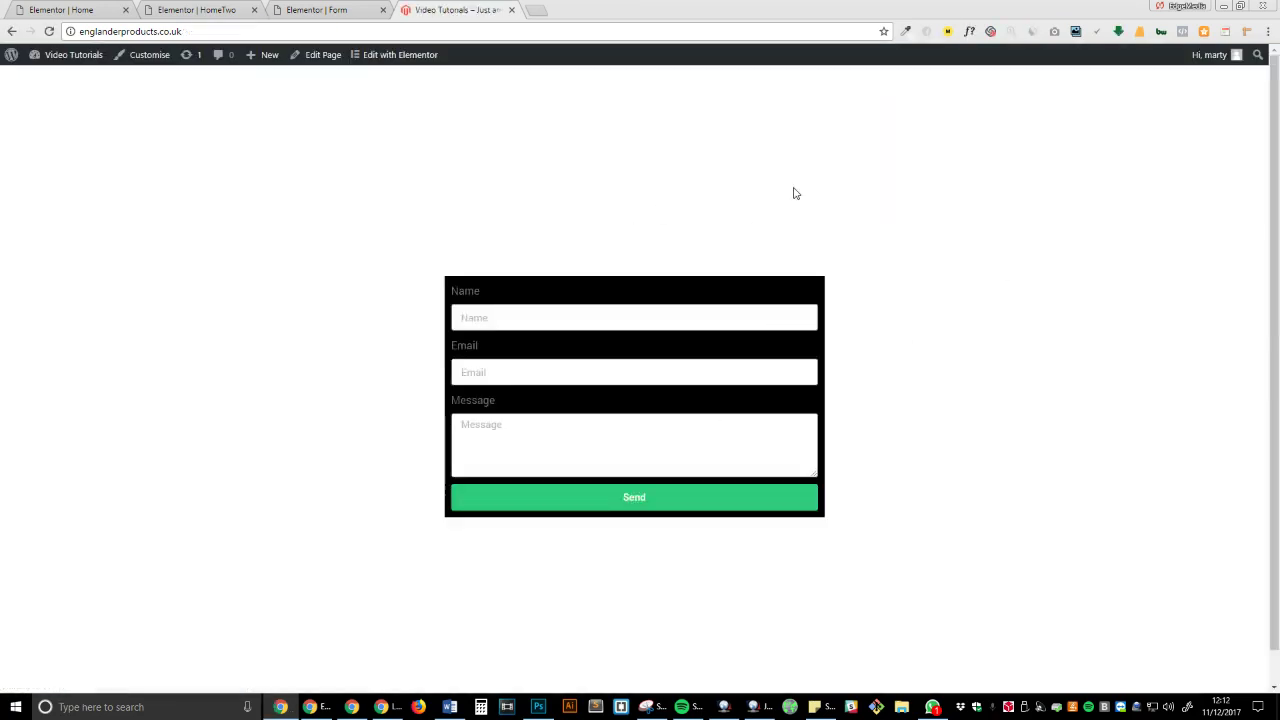
key(alt+Left)
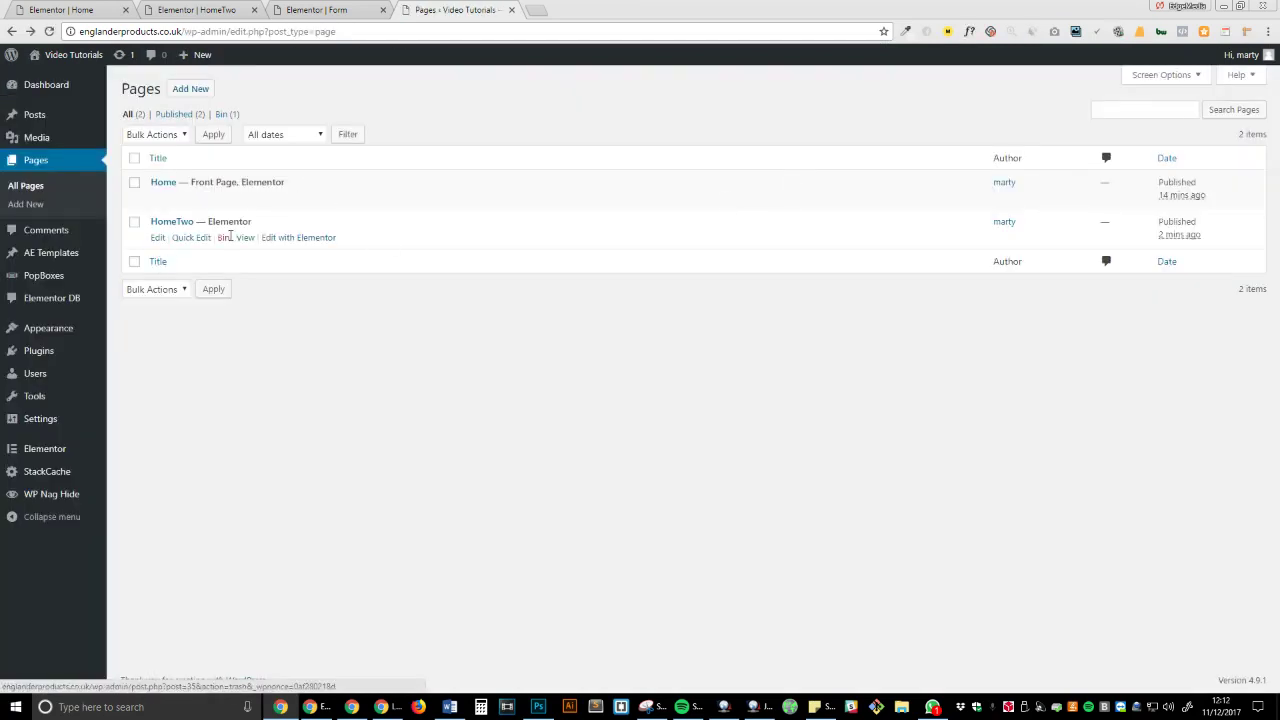
click(245, 239)
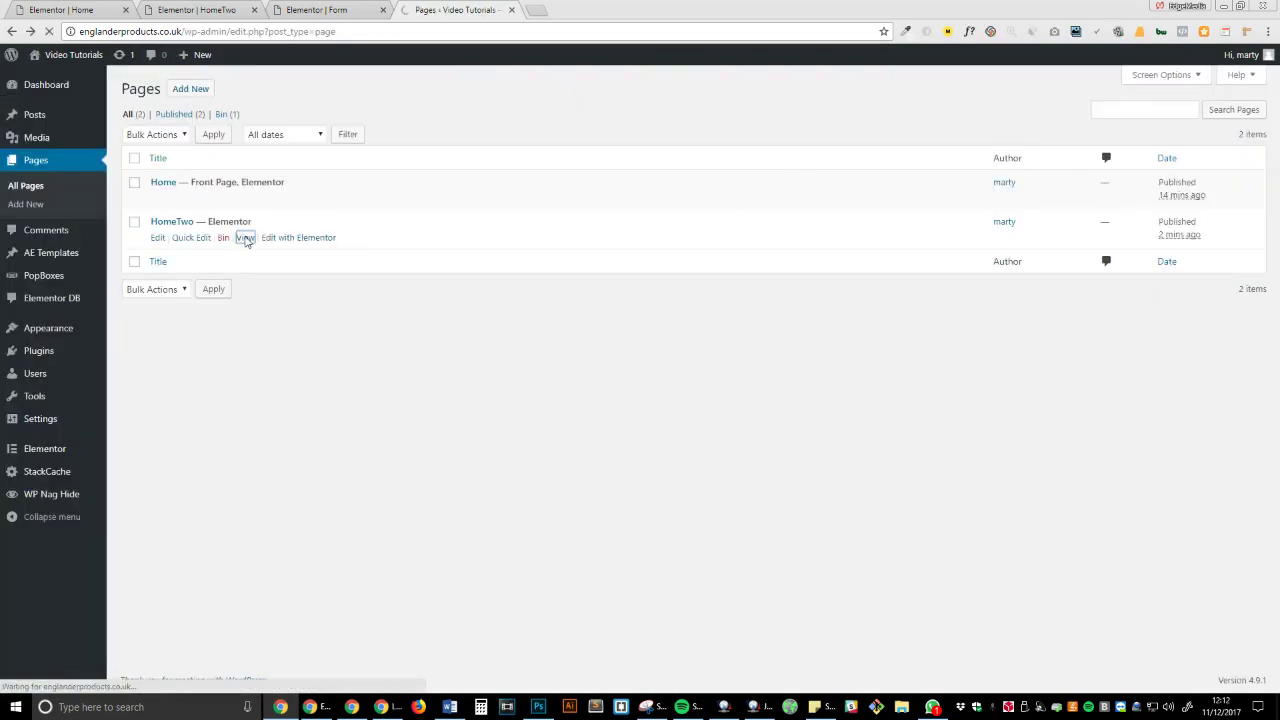